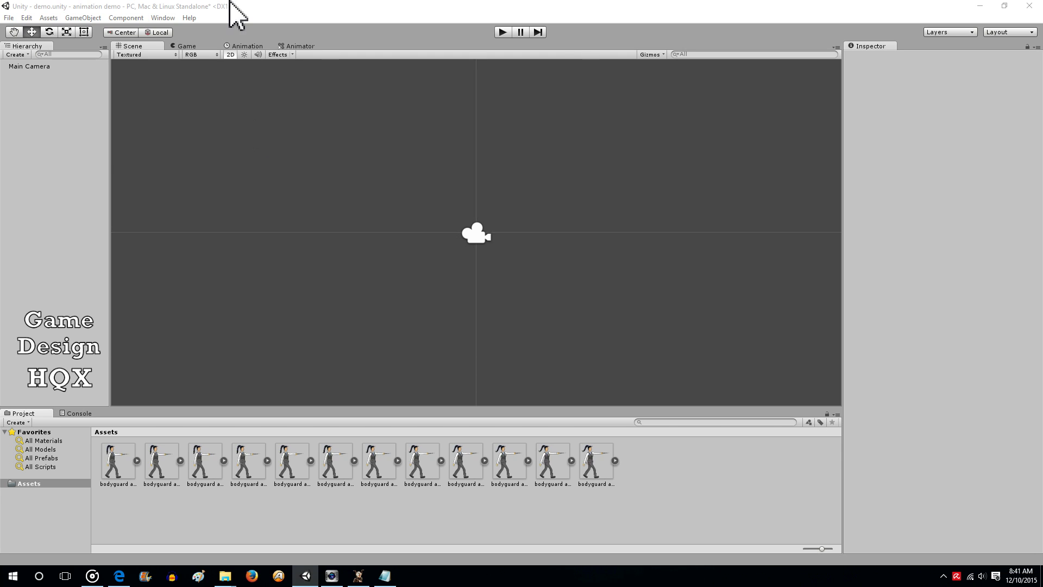
Create an empty GameObject in the scene and rename it hero
left_click(82, 18)
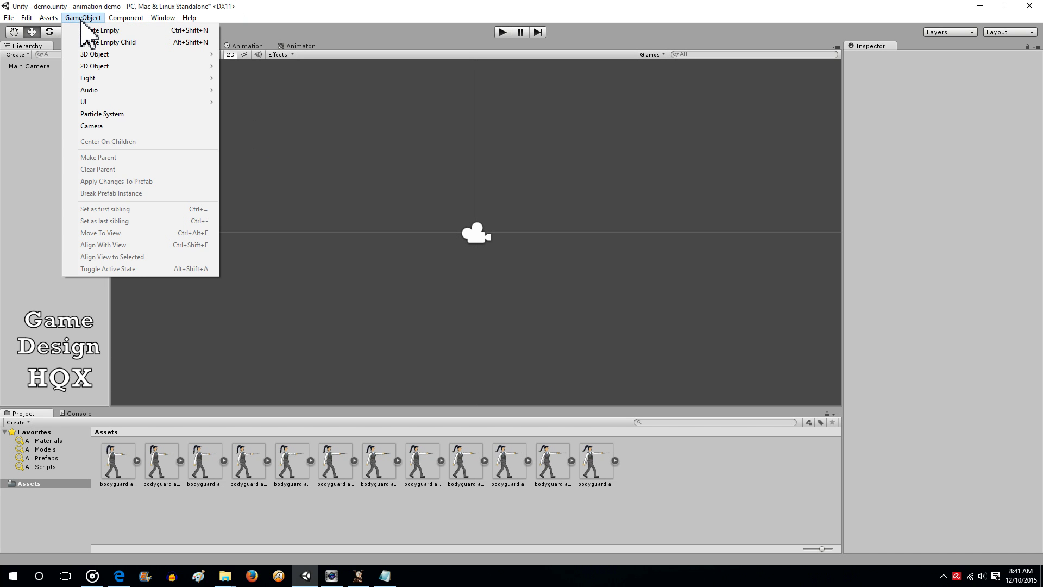
left_click(94, 32)
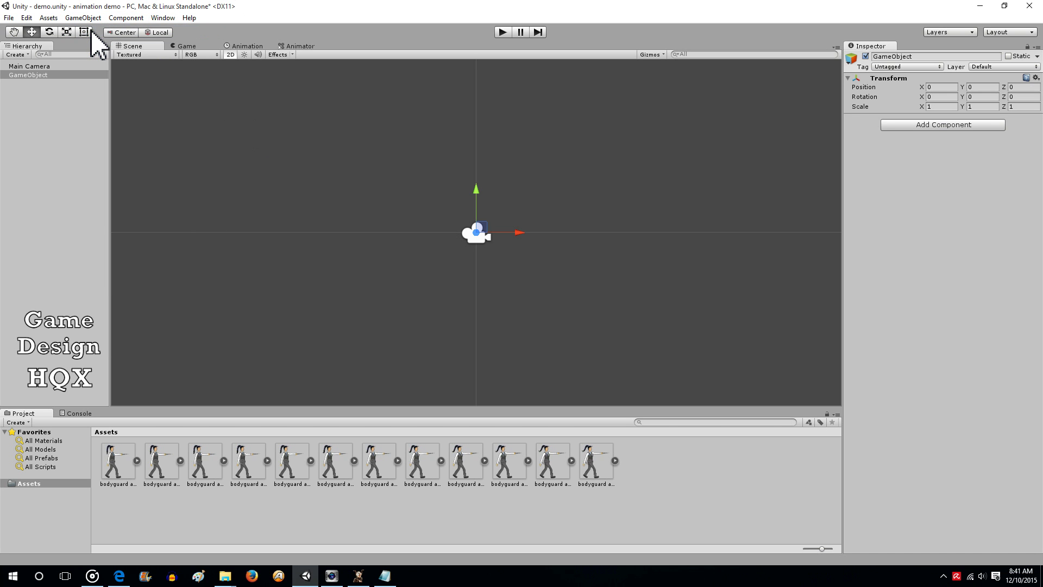
left_click(57, 77)
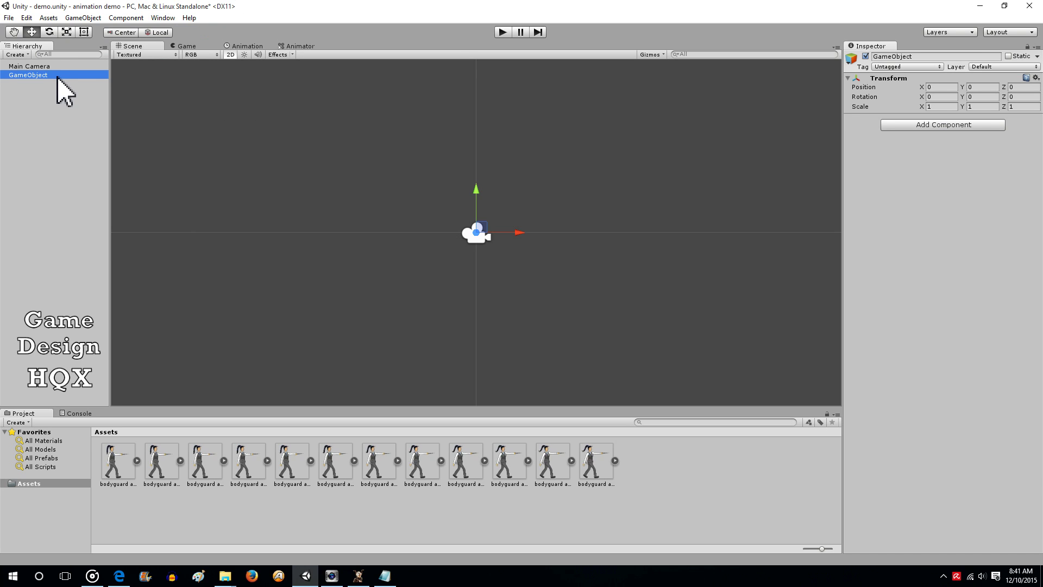
left_click(57, 77)
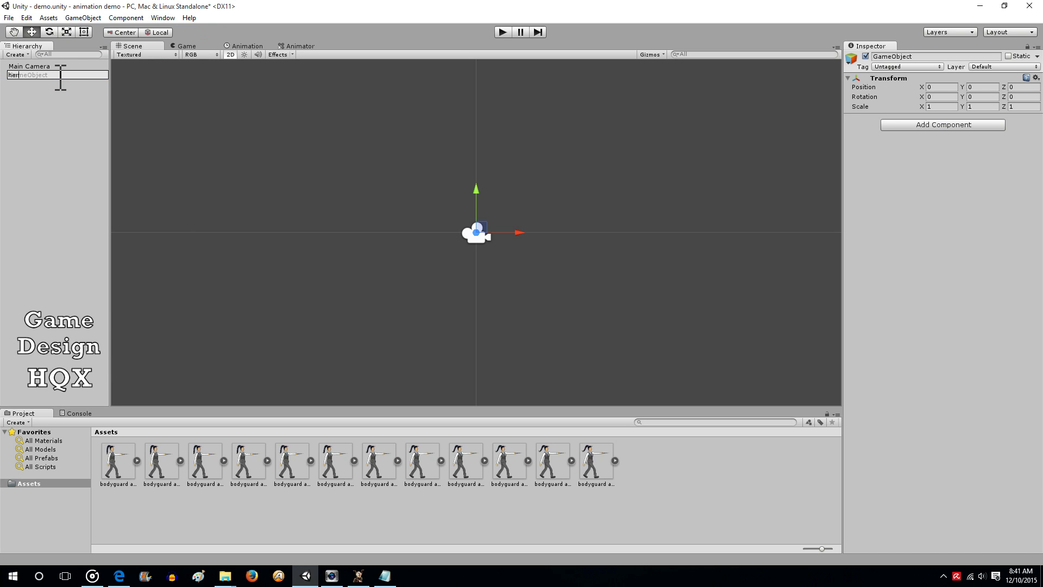
type("hero")
left_click(58, 130)
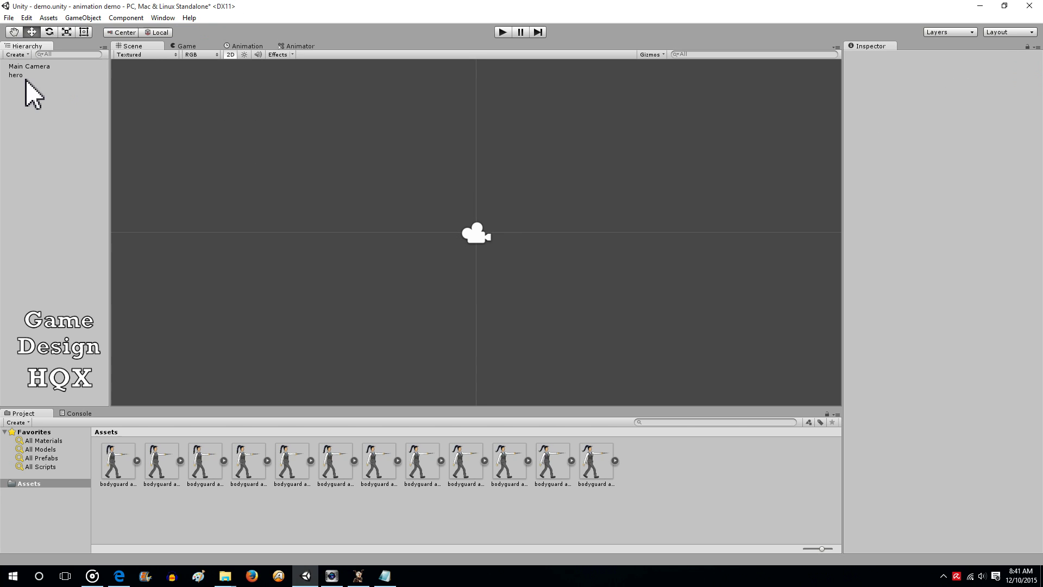
Add a Miscellaneous > Animator component to hero
left_click(21, 75)
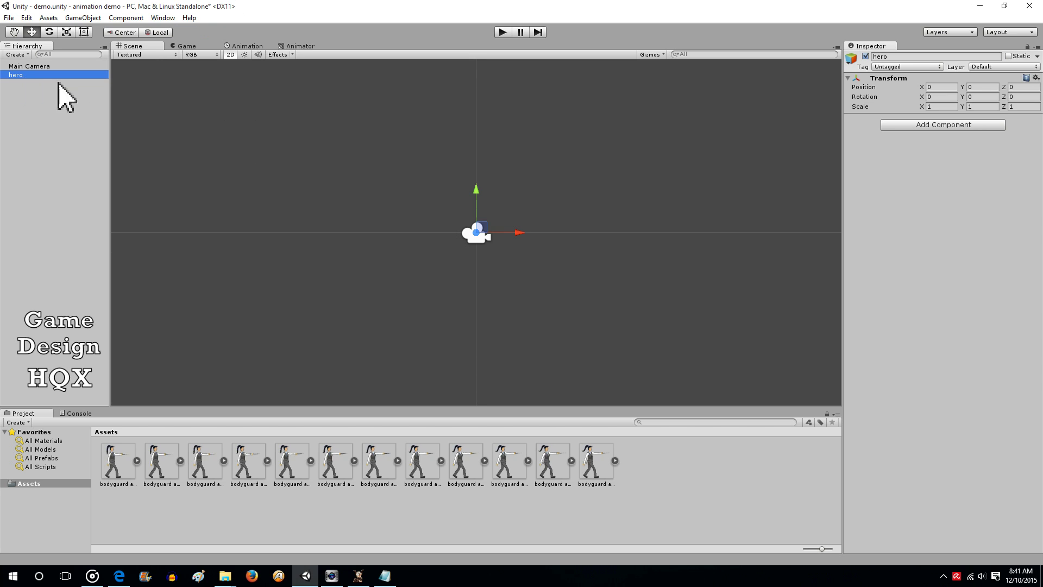
left_click(930, 125)
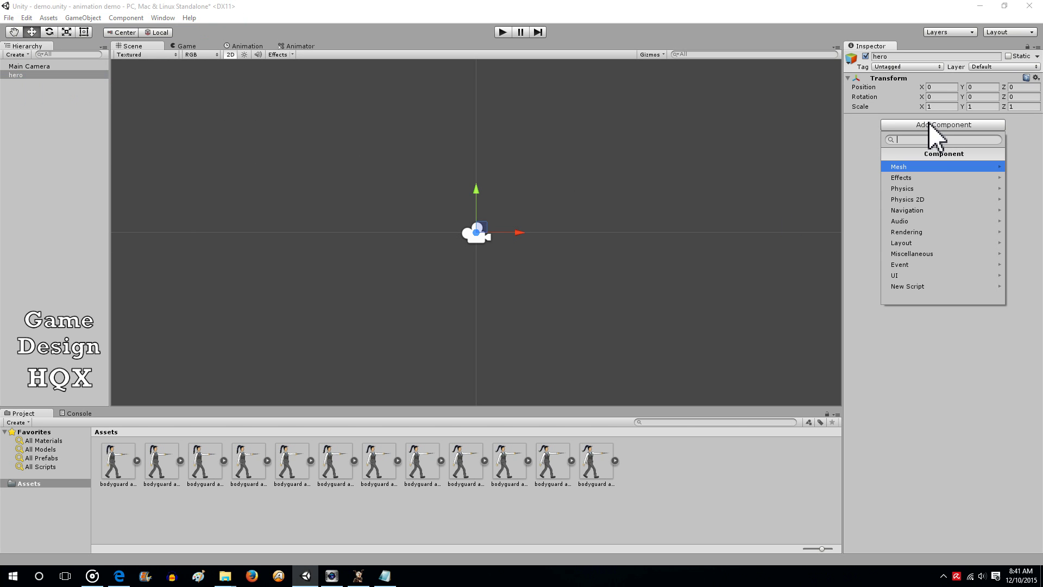
left_click(934, 254)
left_click(919, 167)
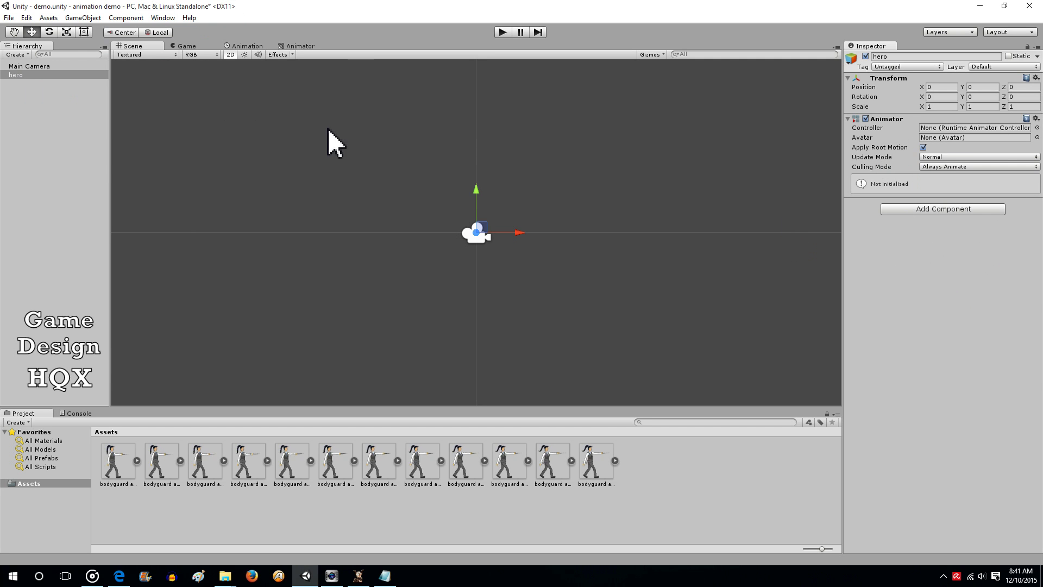
In the Animation tab, create and save a new clip named idle for hero
left_click(245, 47)
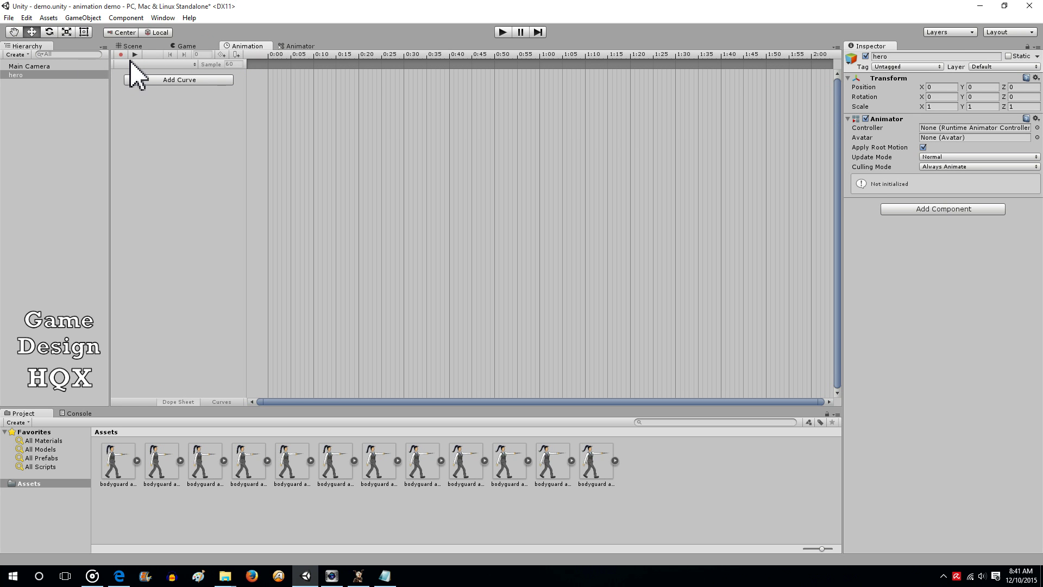
left_click(182, 79)
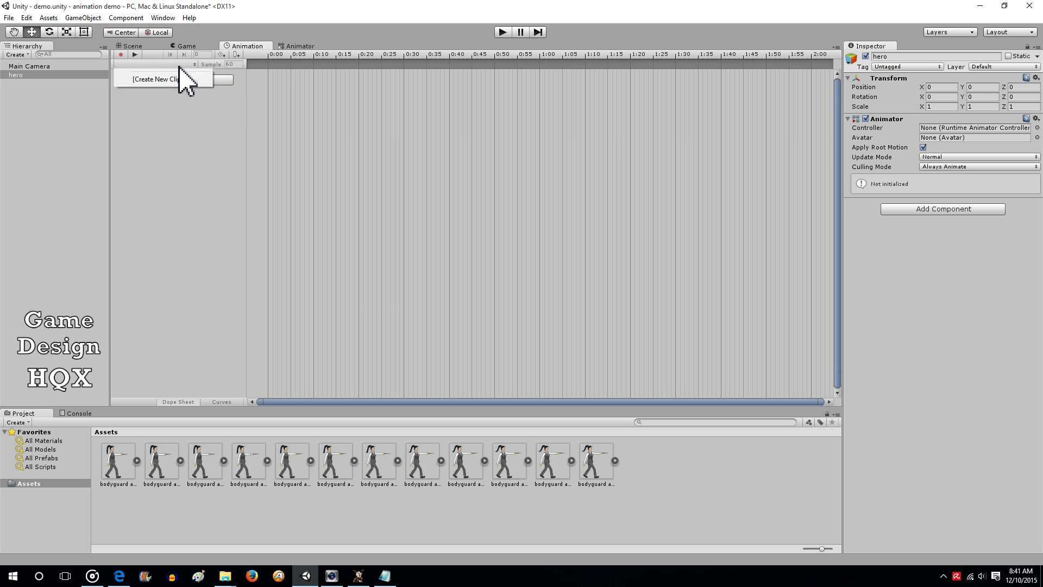
left_click(169, 80)
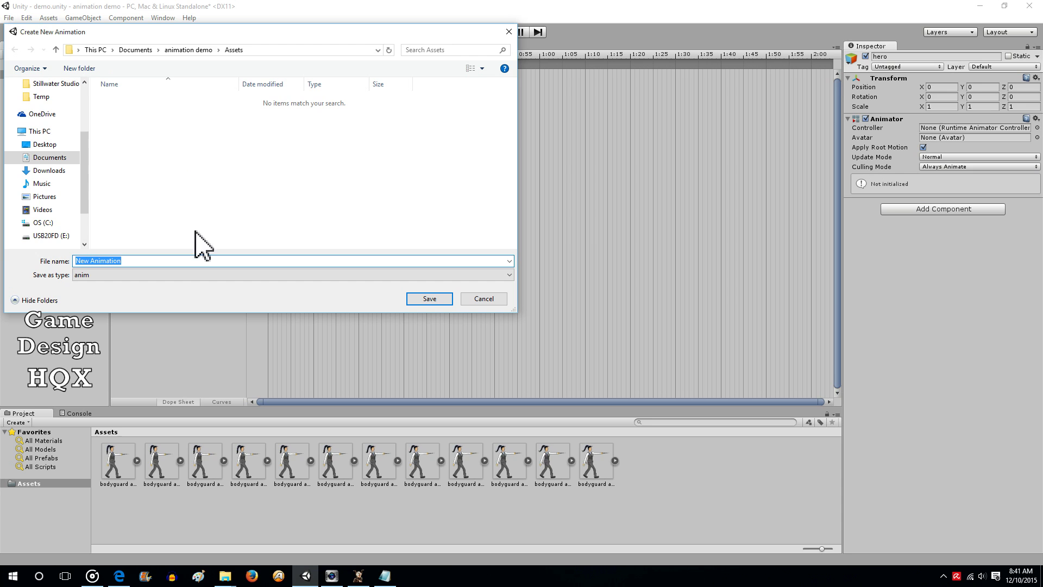
type("idle")
left_click(429, 299)
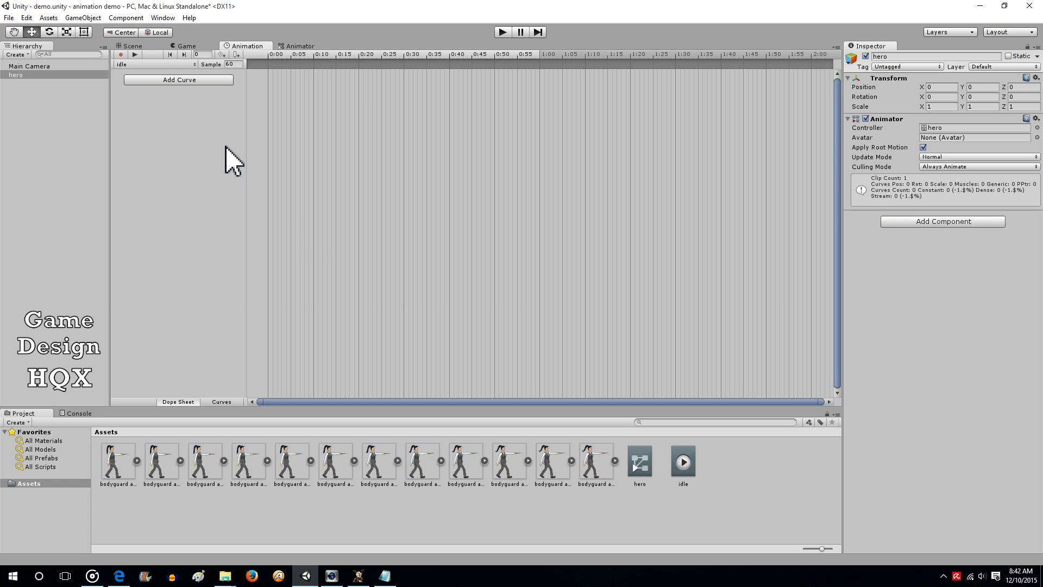
Set the idle clip to 14 samples, drag bodyguard sprites in as keyframes, and stop recording
left_click(231, 64)
type("14")
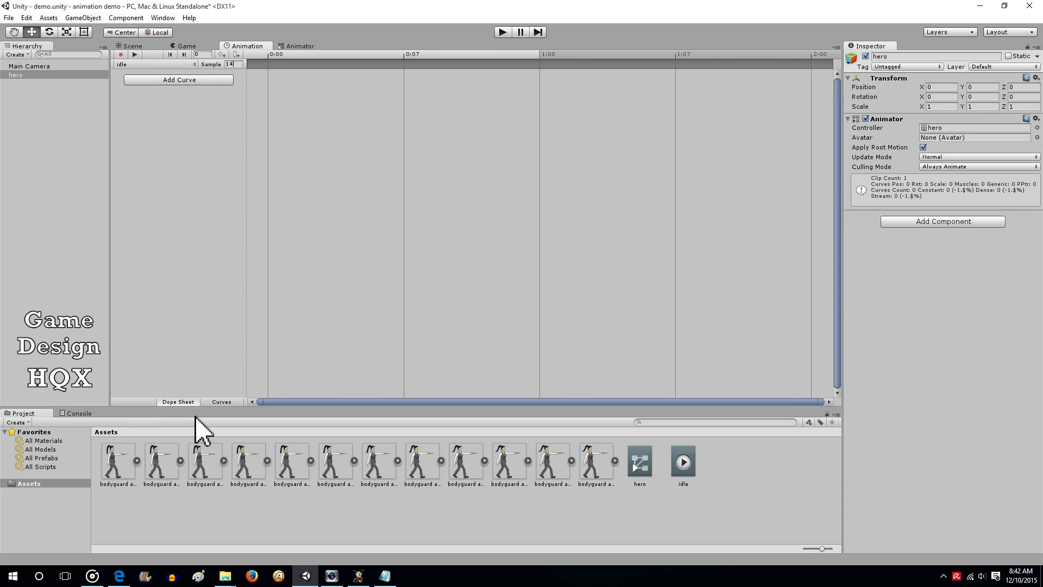
left_click_drag(128, 460, 260, 69)
left_click_drag(132, 471, 298, 91)
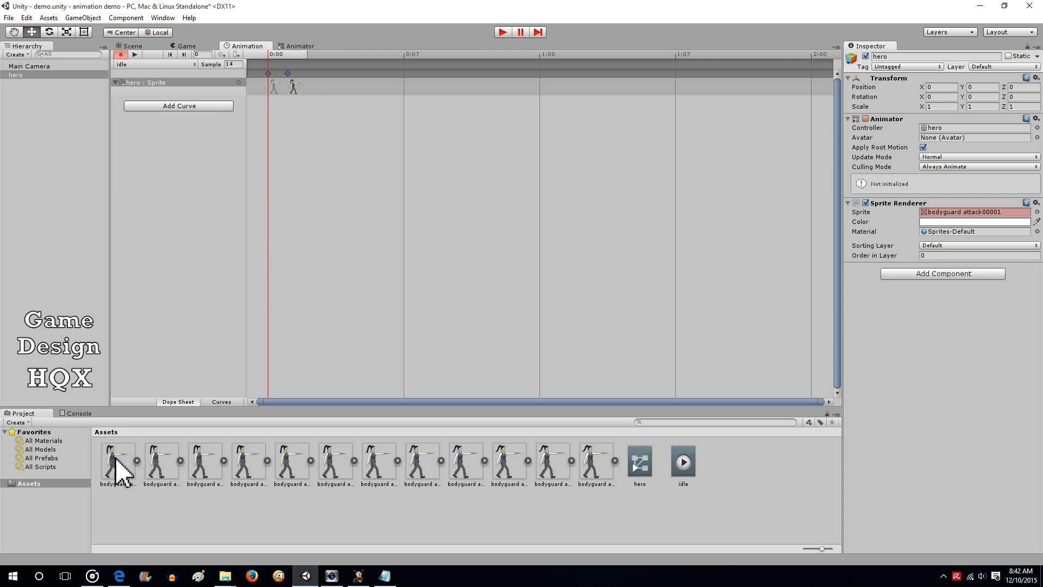
left_click_drag(116, 465, 310, 87)
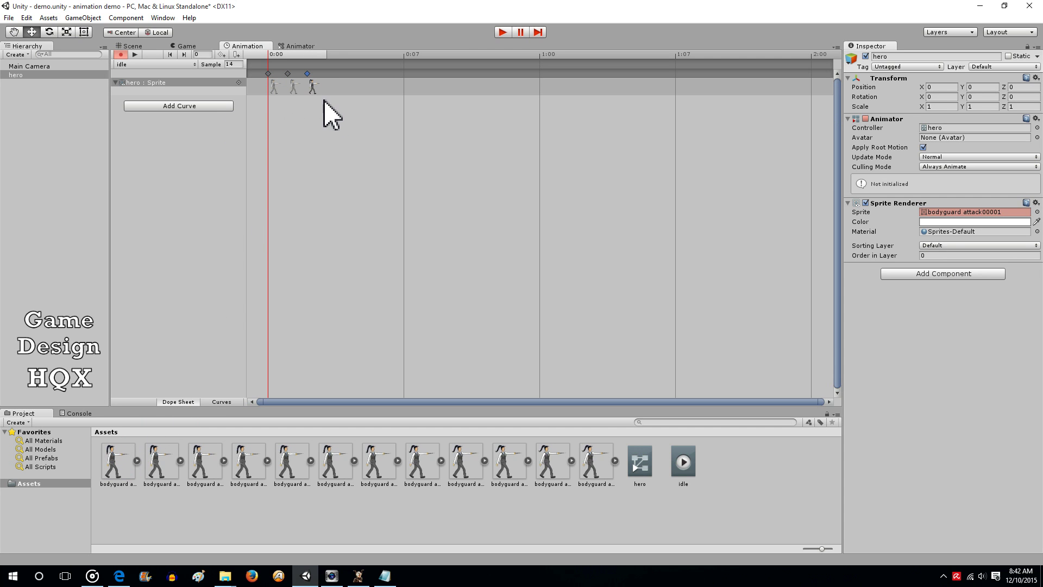
left_click_drag(128, 465, 358, 95)
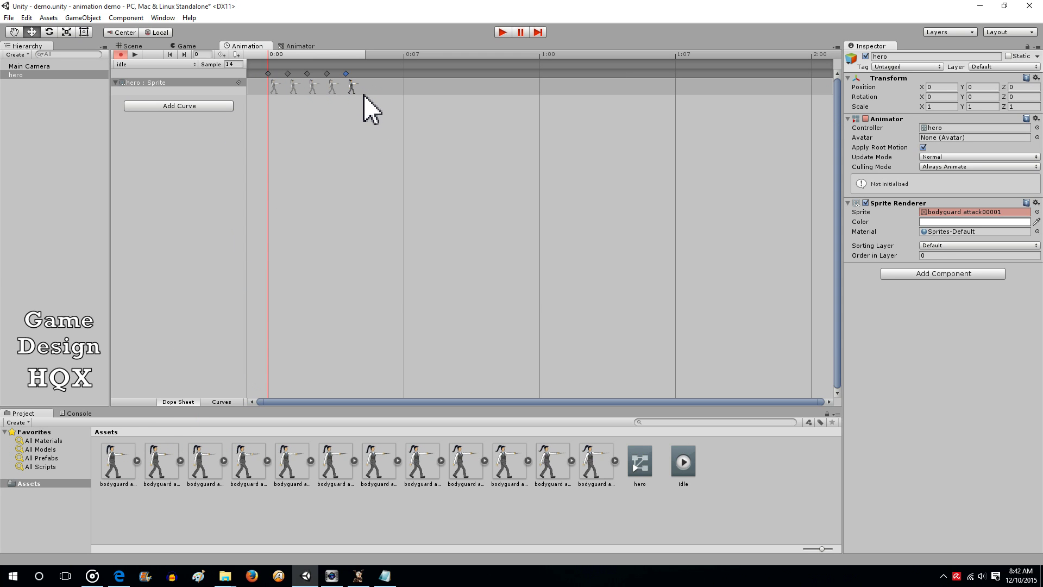
left_click(122, 55)
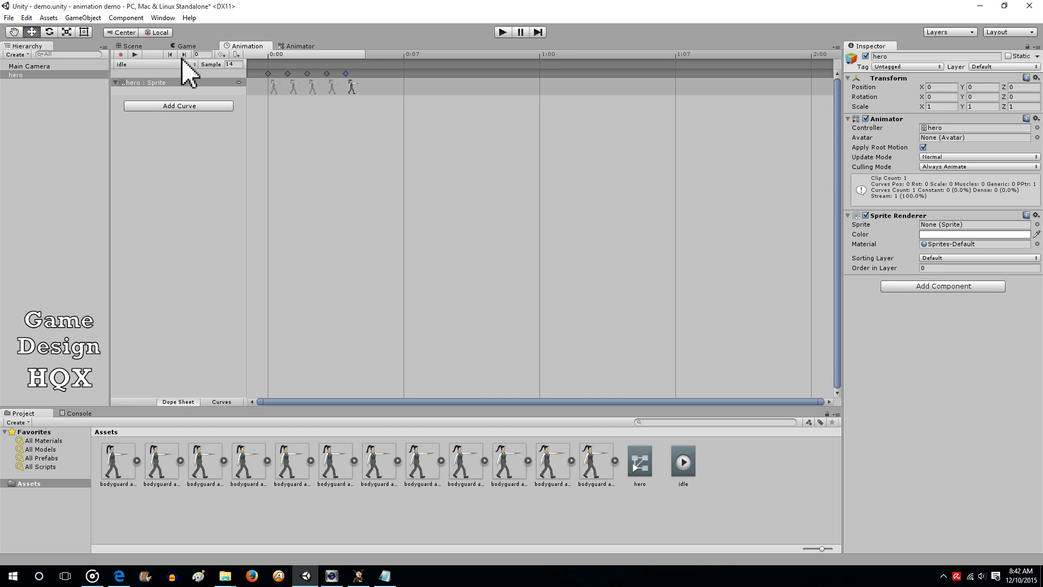
Create and save a new animation clip named attack
left_click(188, 65)
left_click(179, 92)
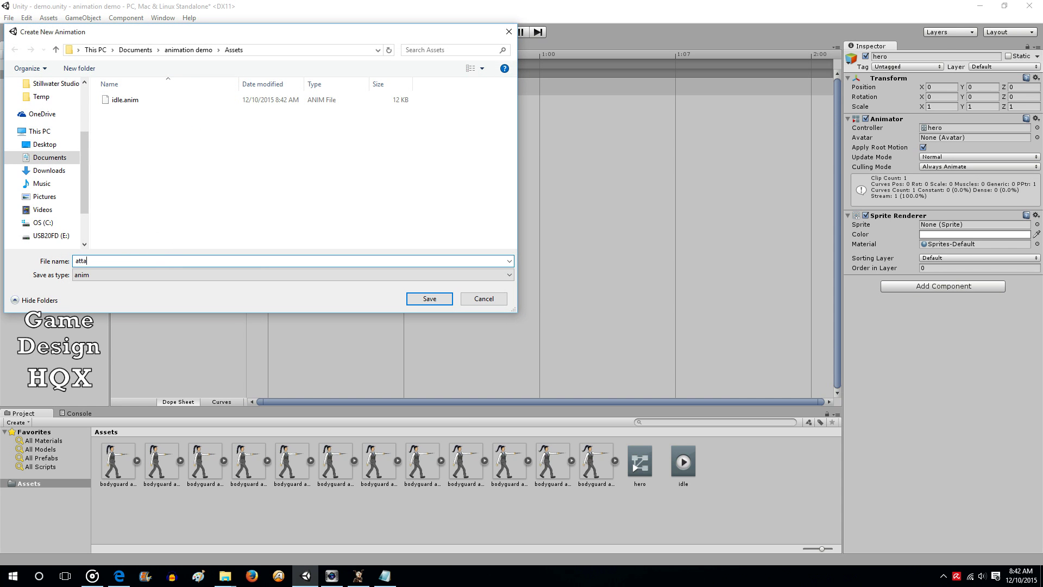
left_click(415, 298)
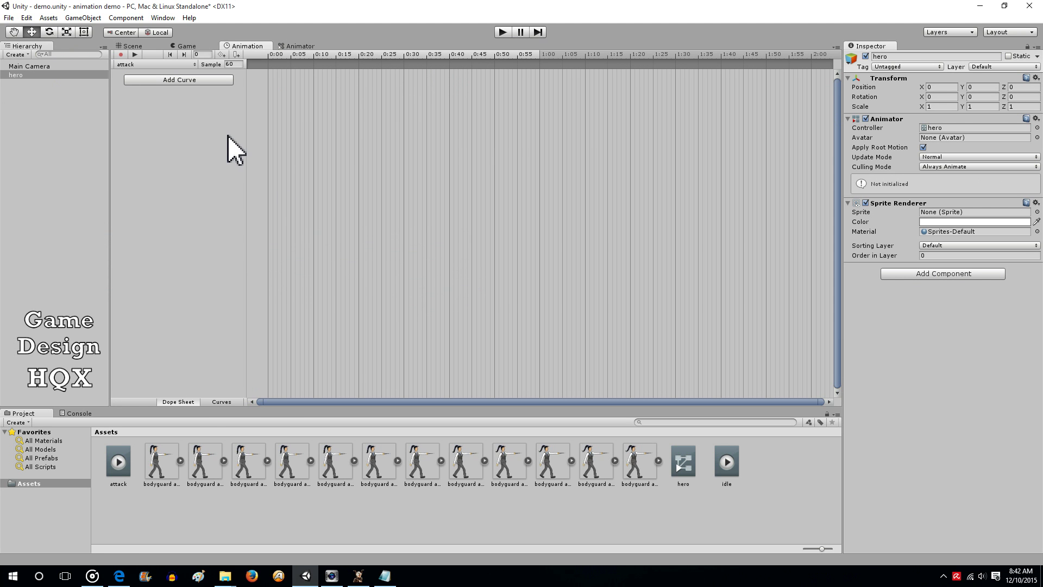
Drag all 11 bodyguard attack sprites into the attack timeline and set Sample to 14
left_click(206, 466)
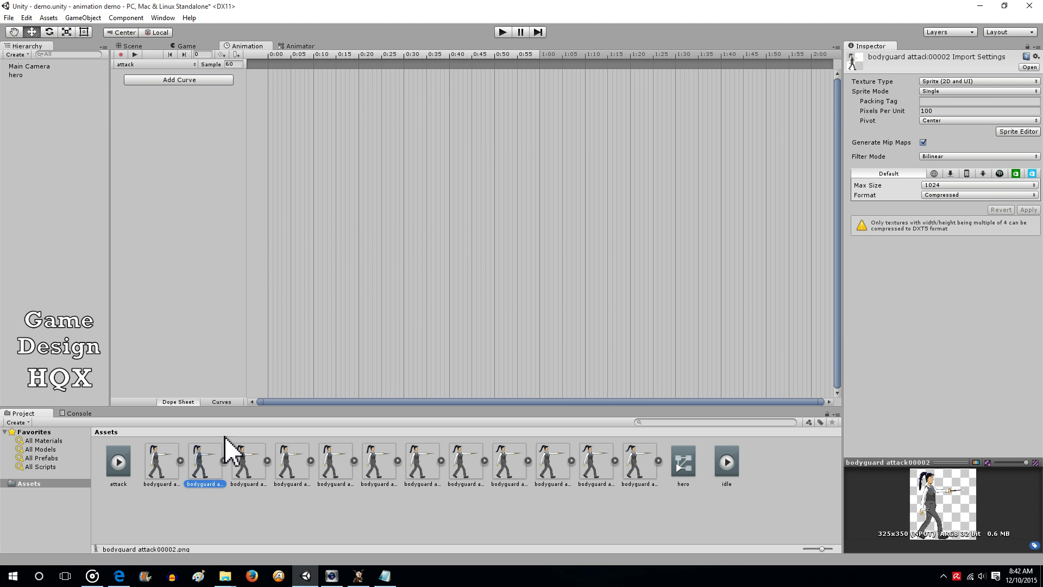
left_click(644, 467, "shift")
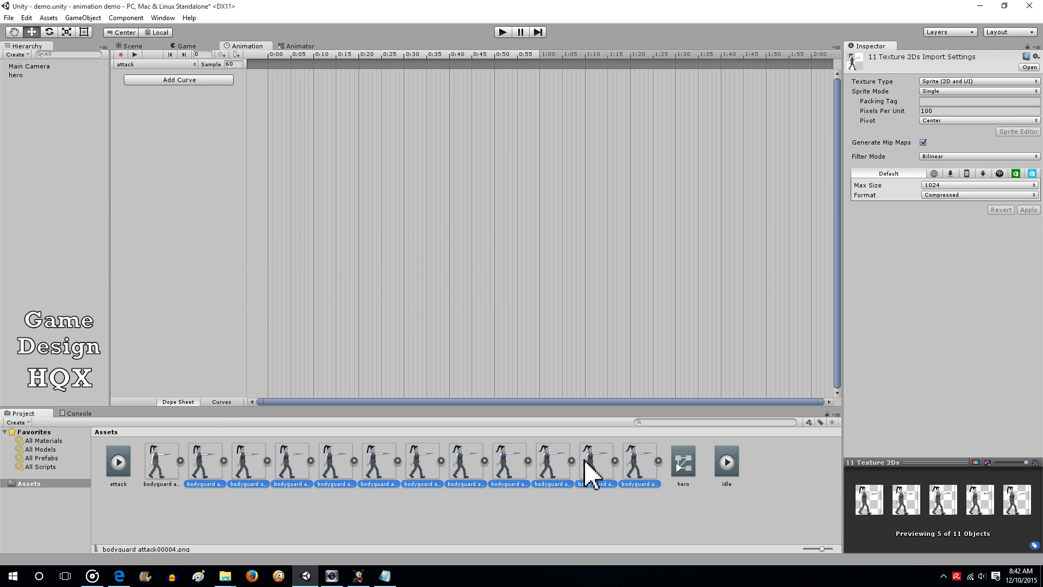
left_click_drag(206, 478, 271, 82)
left_click(230, 64)
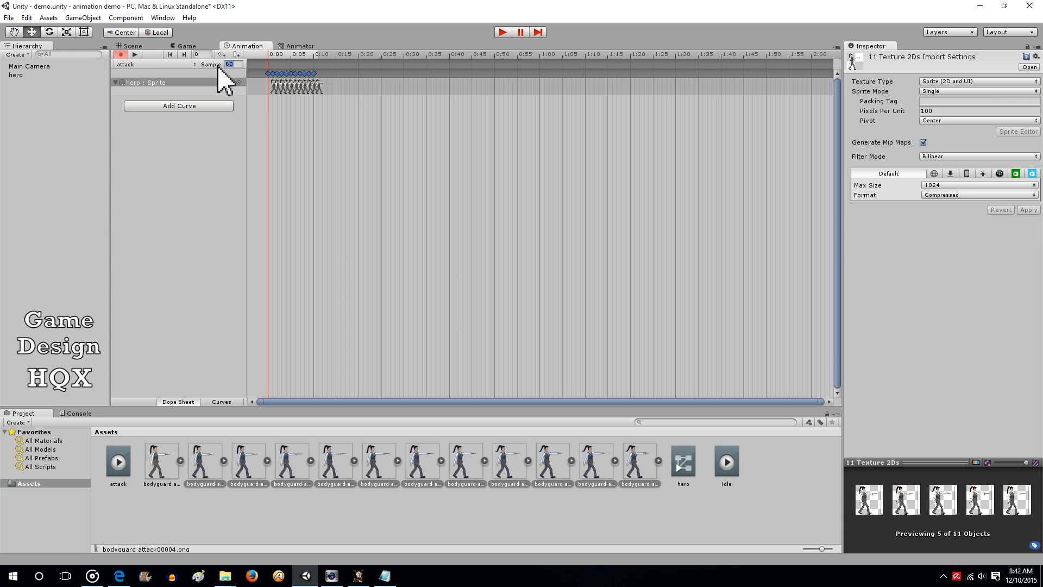
type("1")
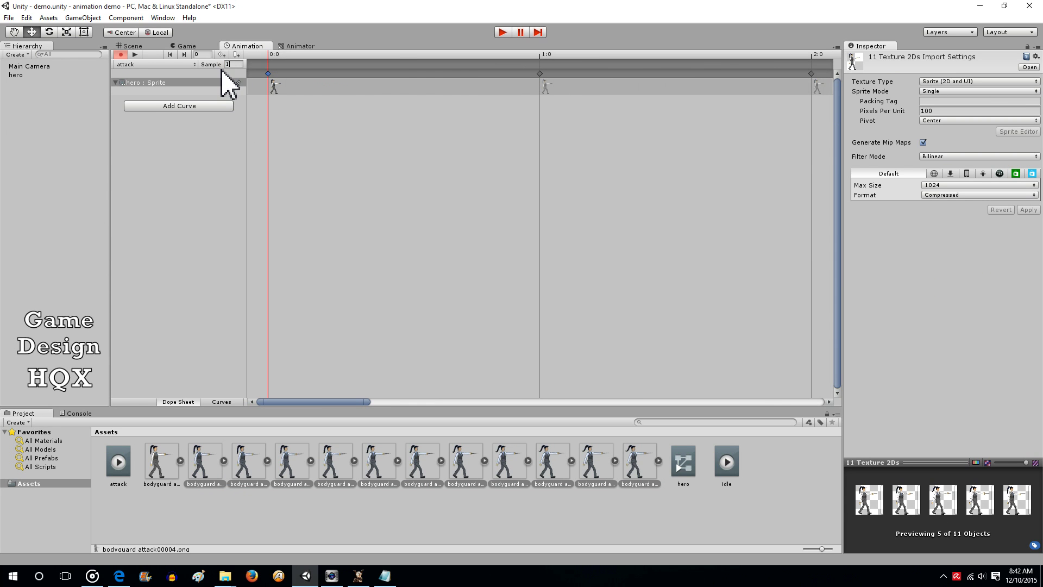
type("4")
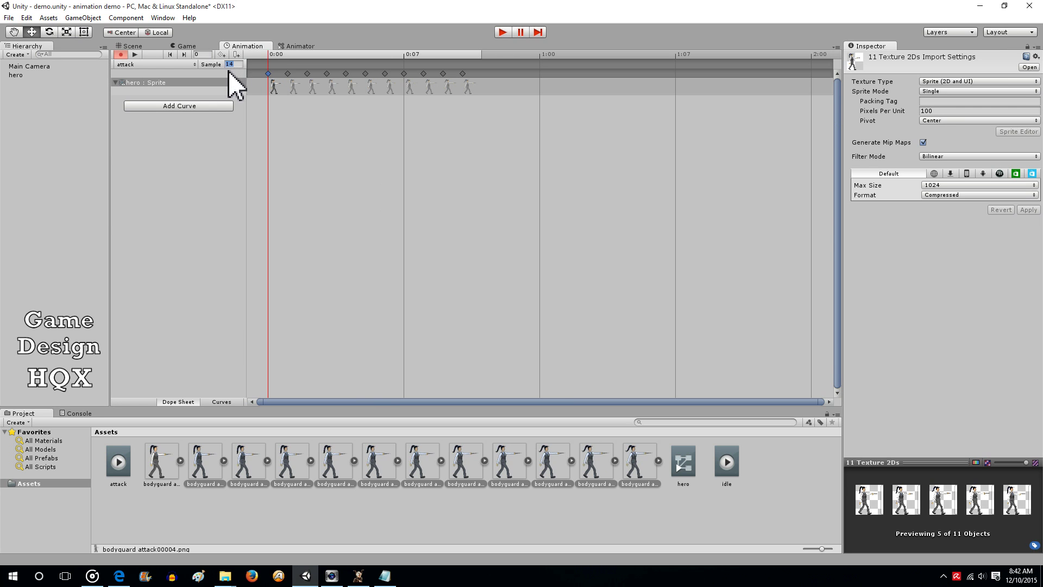
Append the attack00011, attack00010, attack00009 and next sprites as keyframes around 1:01
left_click(600, 476)
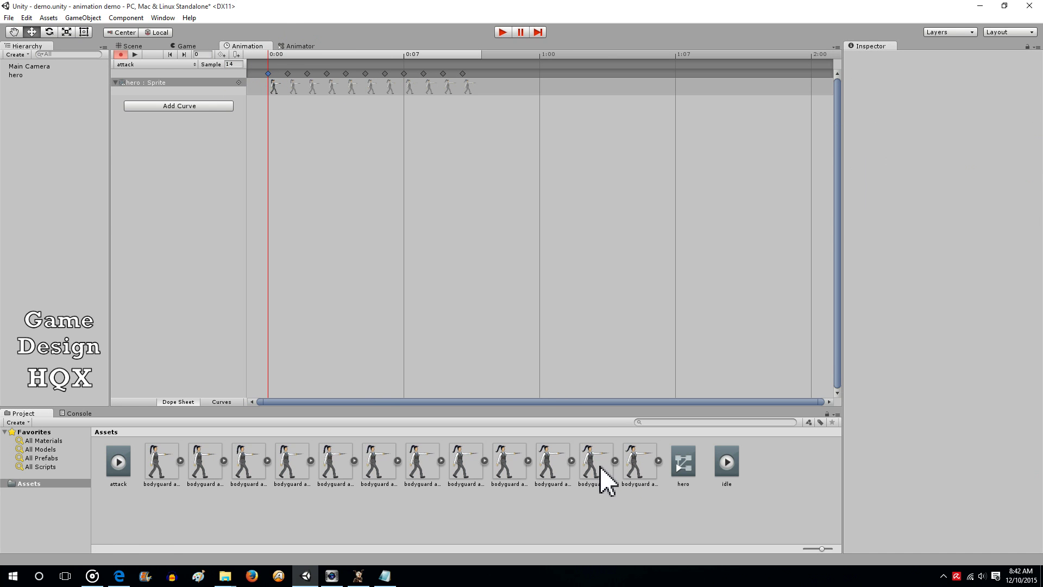
left_click_drag(599, 466, 483, 86)
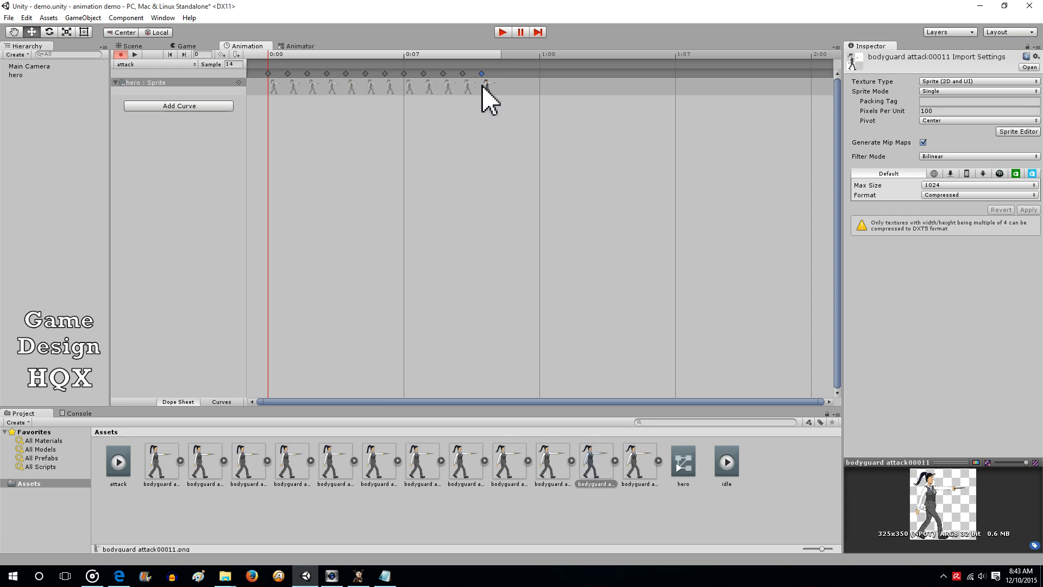
left_click(556, 470)
left_click_drag(559, 477, 510, 87)
left_click(504, 465)
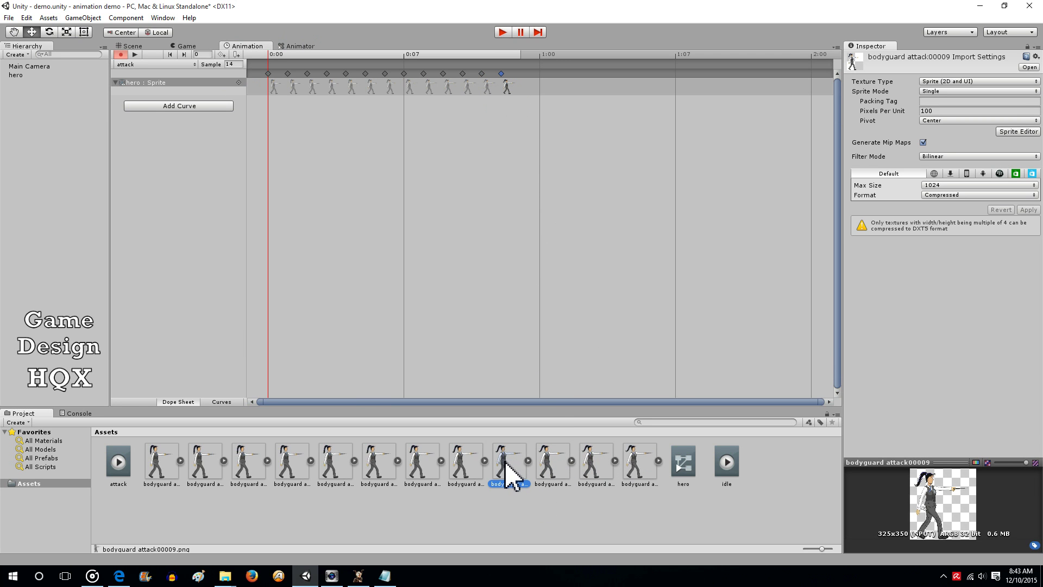
left_click_drag(525, 477, 531, 79)
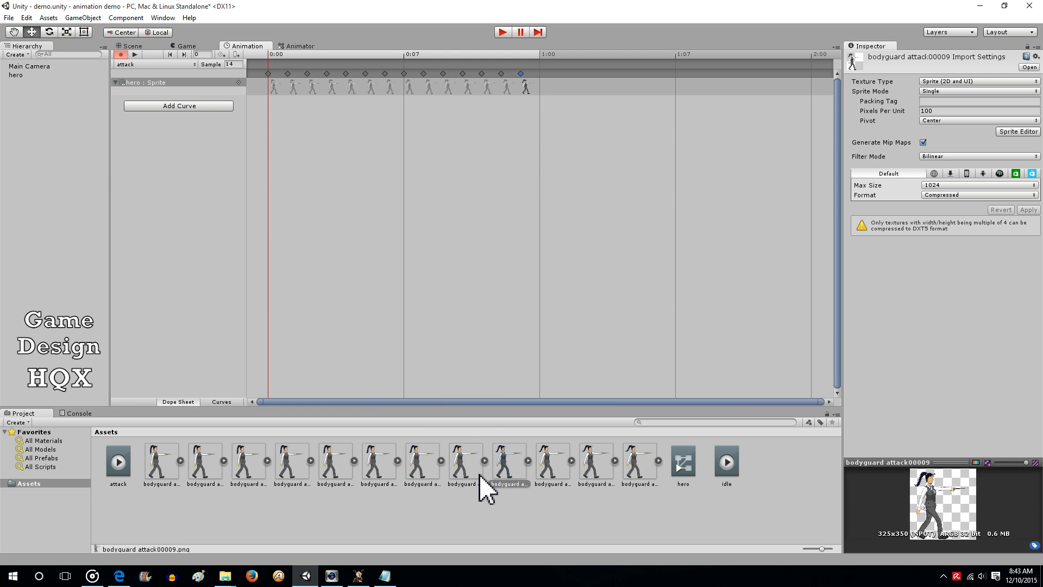
left_click_drag(466, 468, 554, 96)
Append attack00007 through attack00002 as further keyframes, reaching about 1:07
left_click(421, 475)
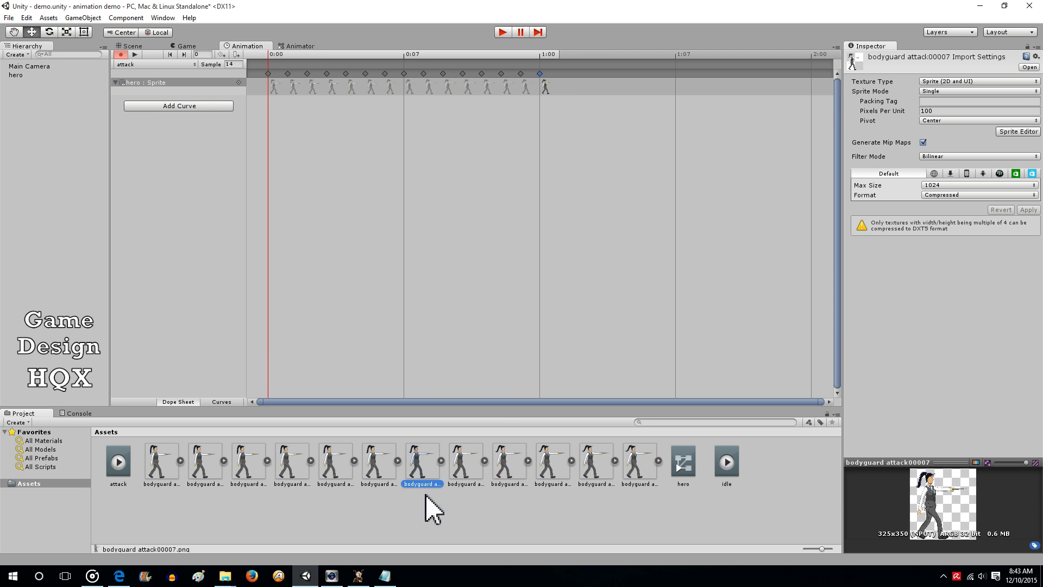
left_click_drag(421, 477, 560, 96)
left_click(384, 481)
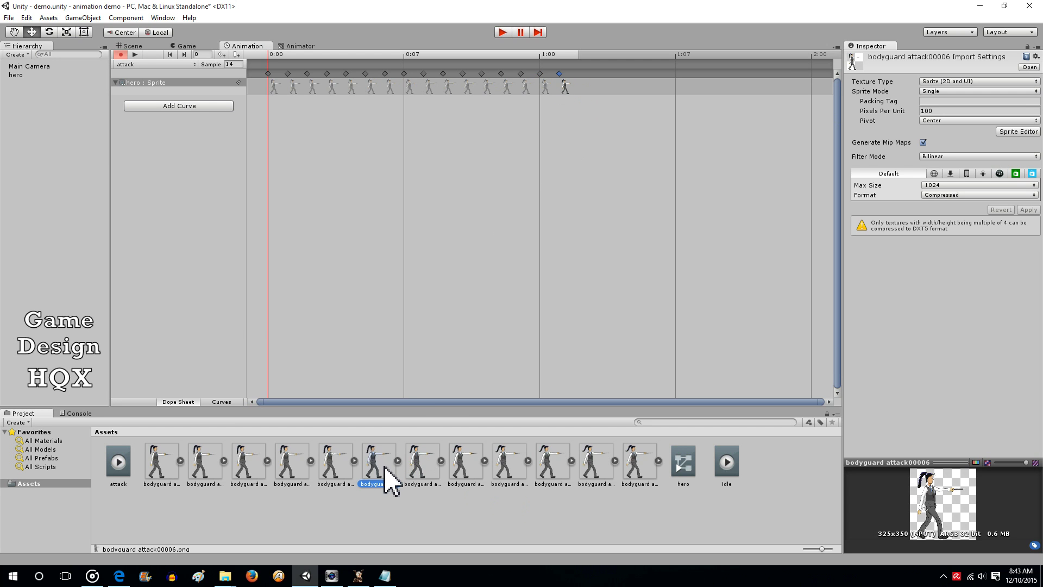
left_click_drag(391, 481, 584, 84)
left_click_drag(338, 462, 607, 82)
left_click_drag(296, 464, 629, 93)
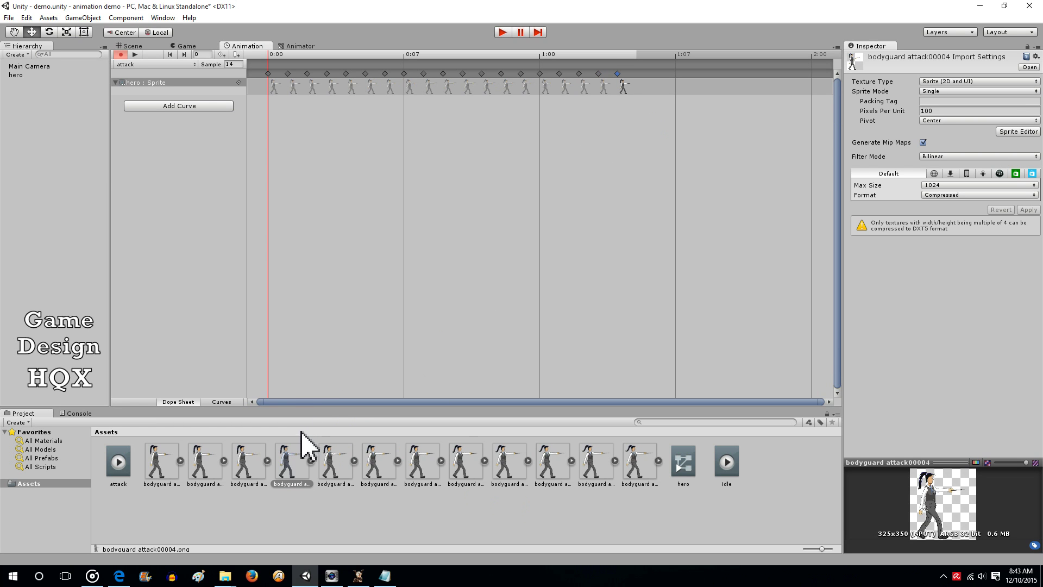
left_click_drag(262, 464, 641, 91)
left_click(220, 454)
left_click_drag(220, 453, 667, 91)
Stop recording with attack as the current clip, then return to the Scene view and select hero
left_click(118, 48)
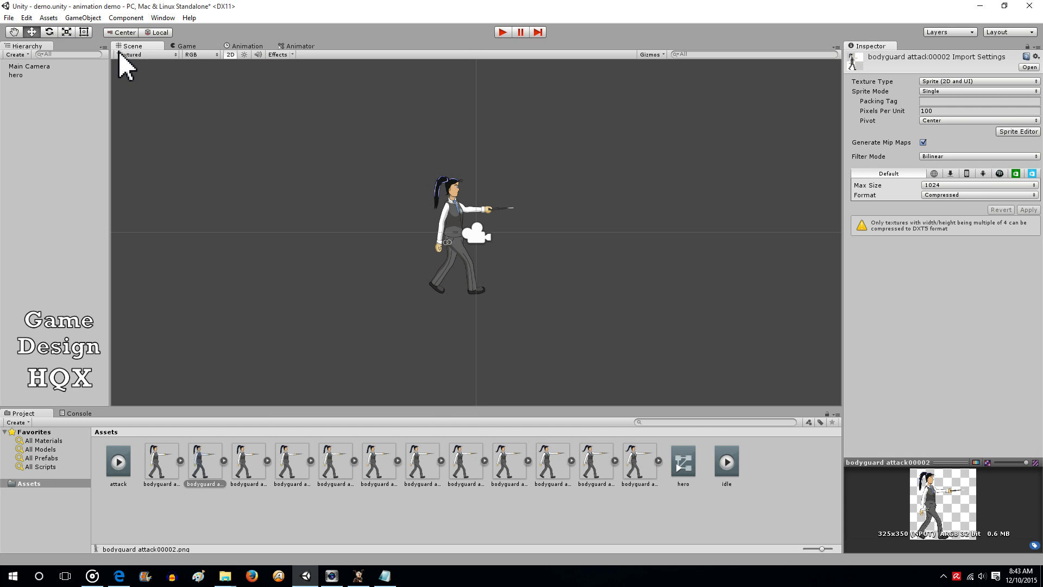
left_click(259, 47)
left_click(120, 54)
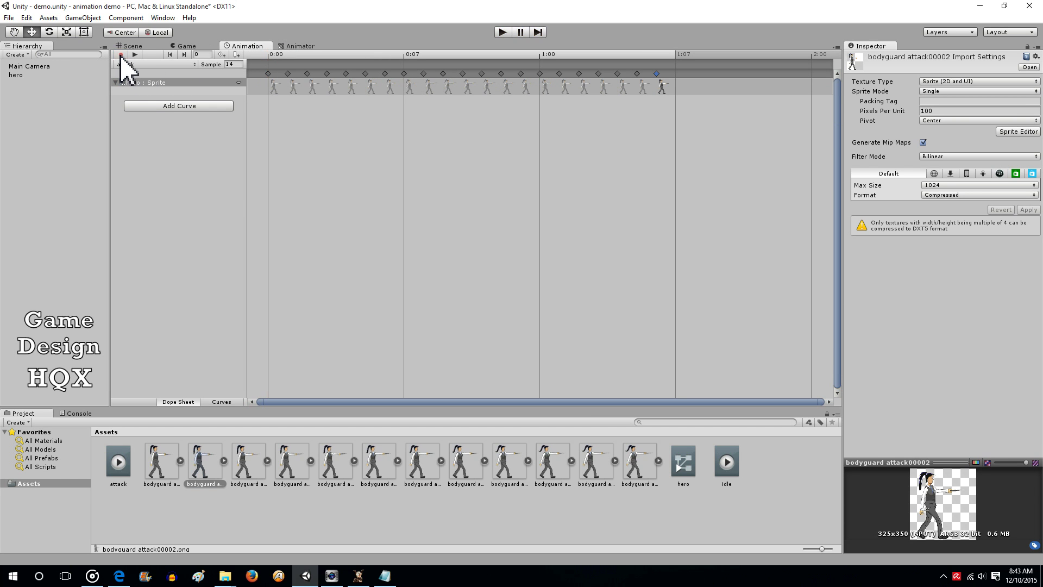
left_click(188, 64)
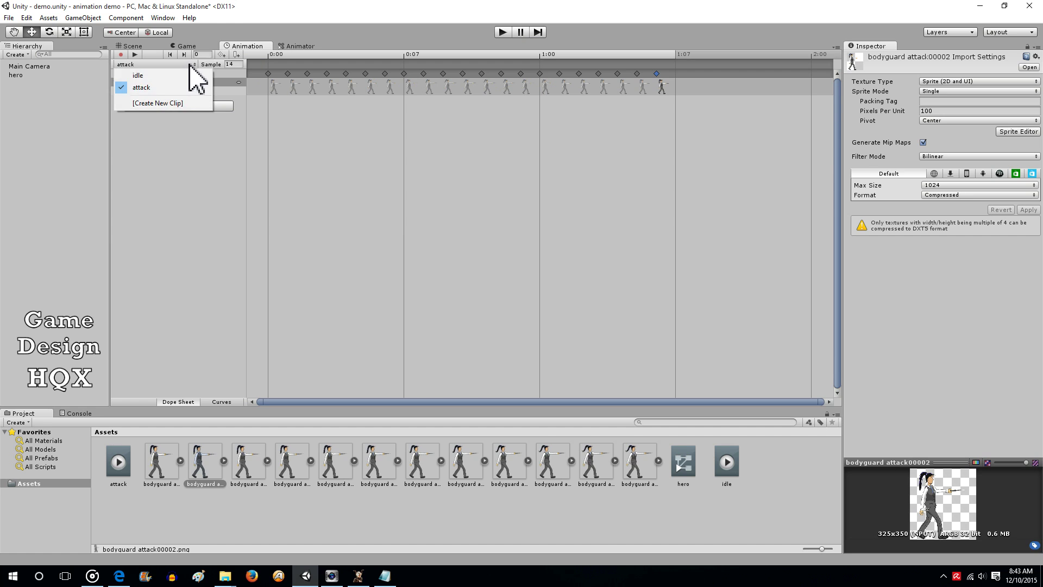
left_click(244, 24)
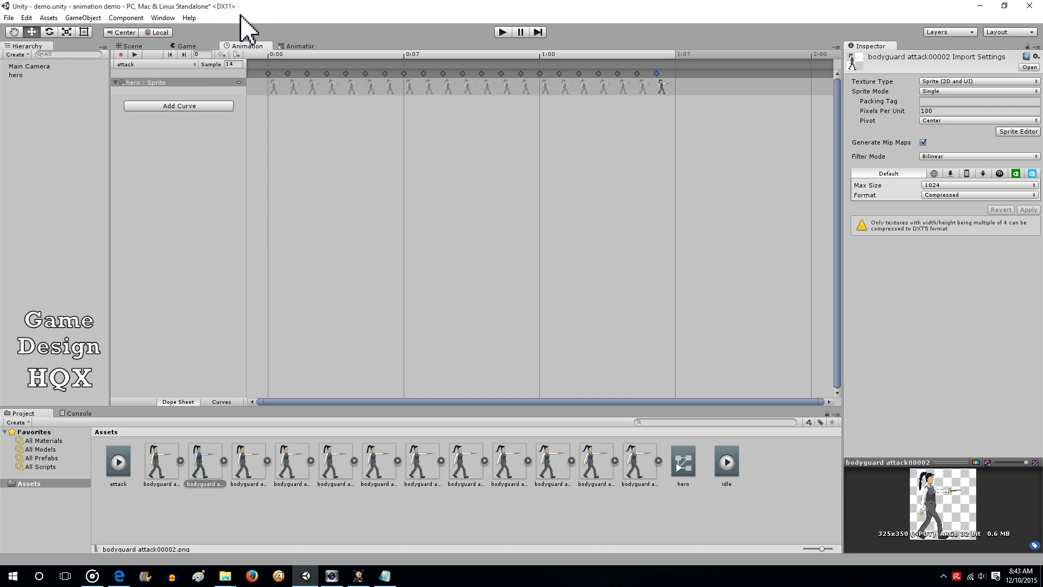
left_click(134, 46)
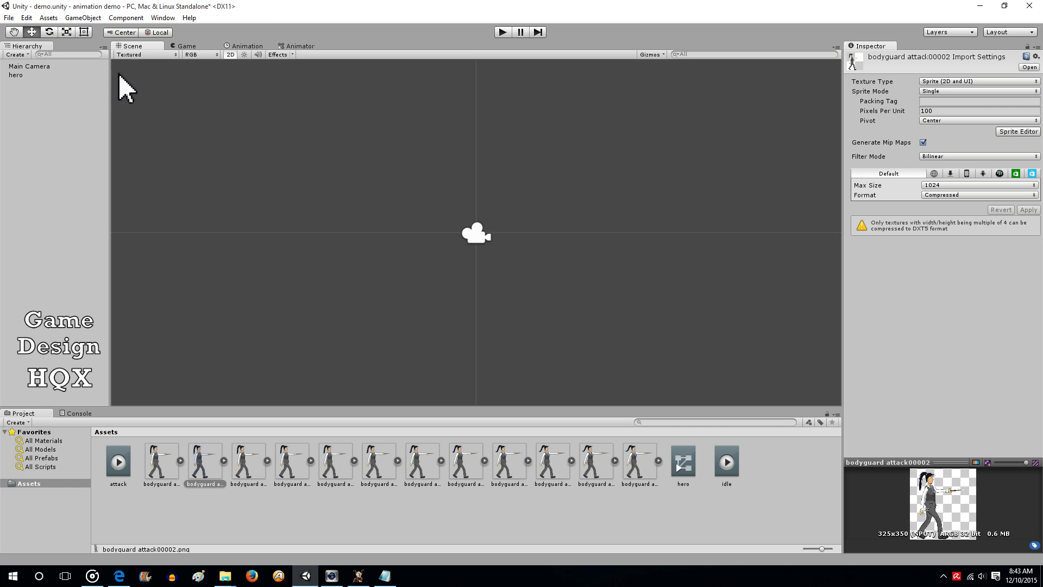
left_click(16, 76)
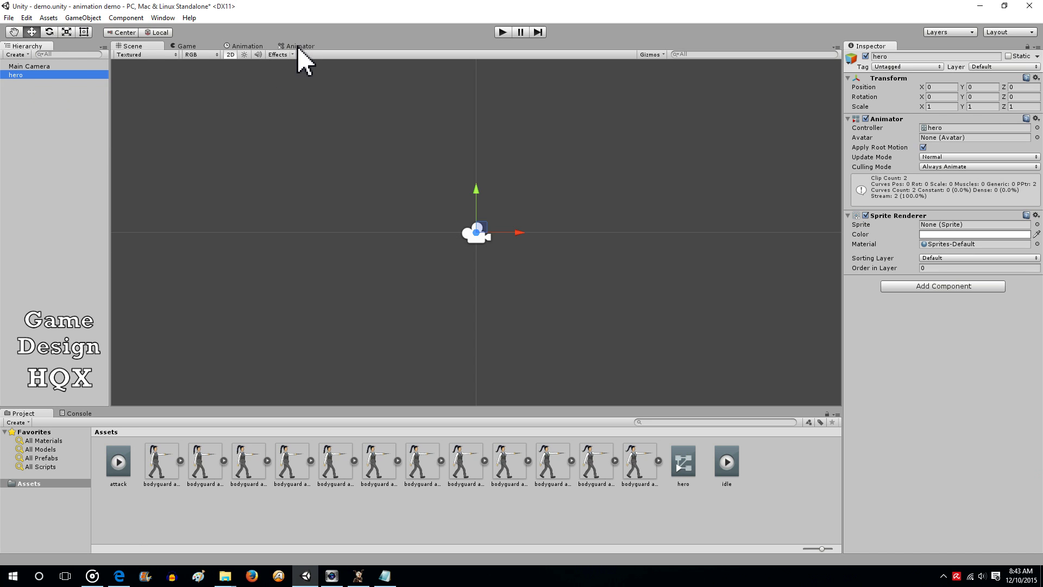
In the Animator graph, spread the idle and attack states apart and line them up
left_click(298, 47)
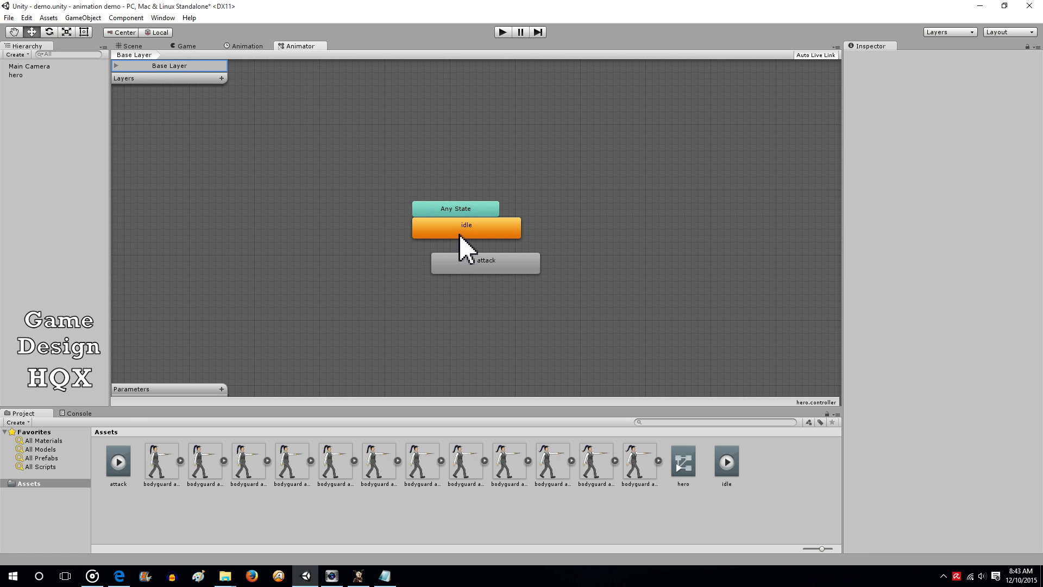
left_click_drag(458, 234, 353, 259)
left_click_drag(483, 256, 554, 233)
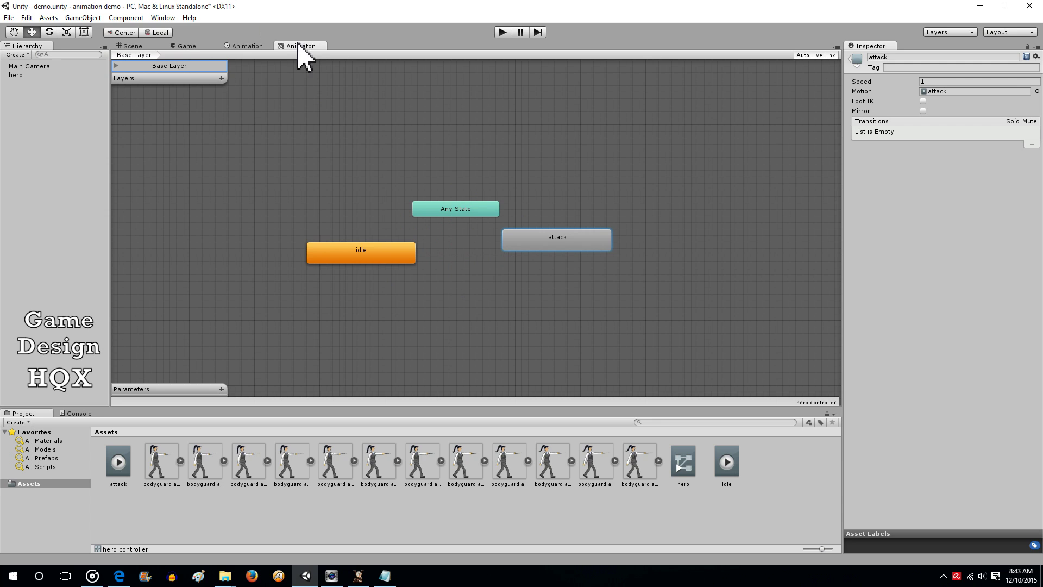
right_click(205, 45)
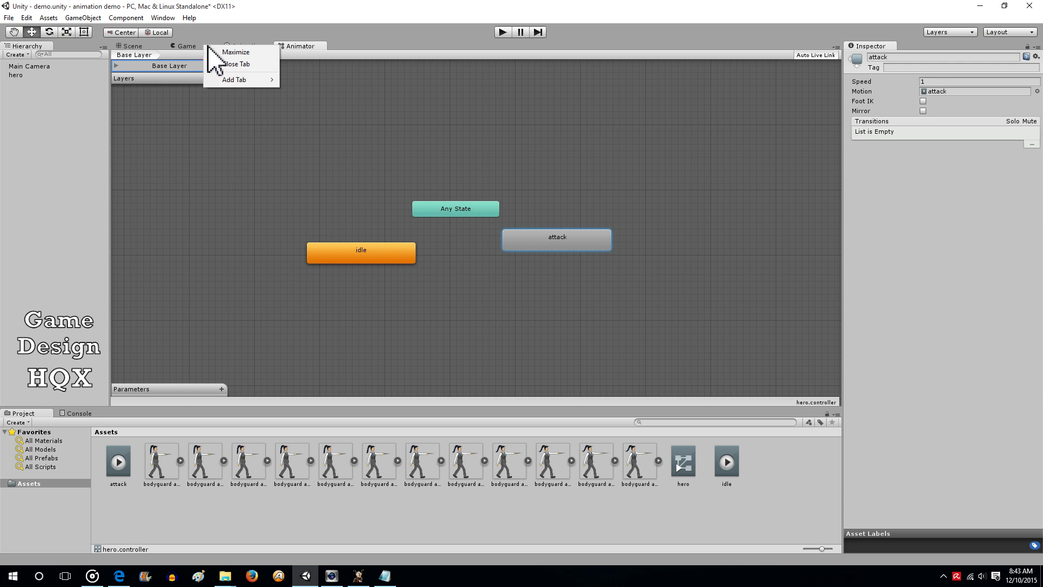
left_click(403, 34)
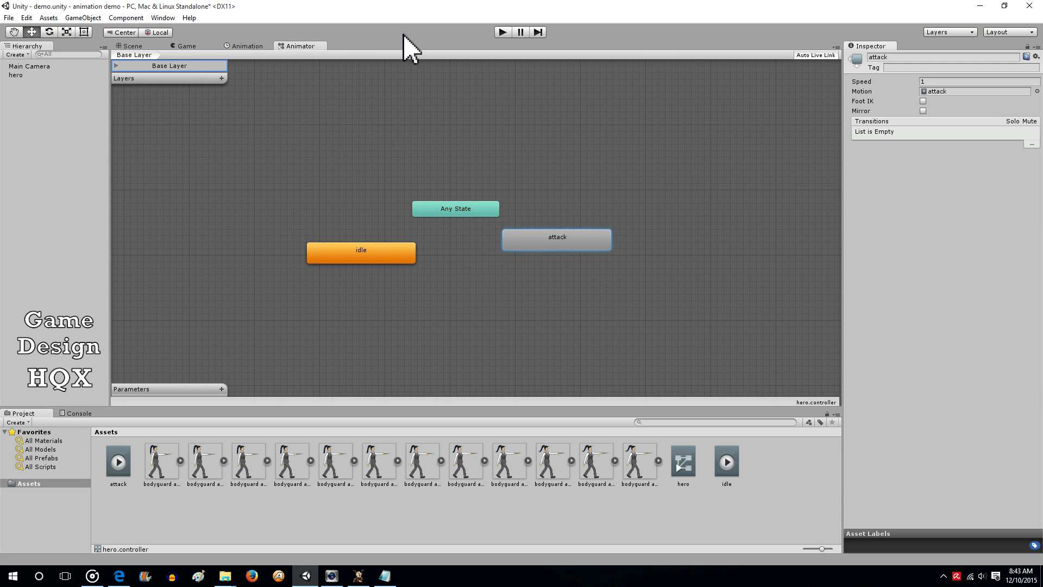
left_click_drag(402, 258, 401, 241)
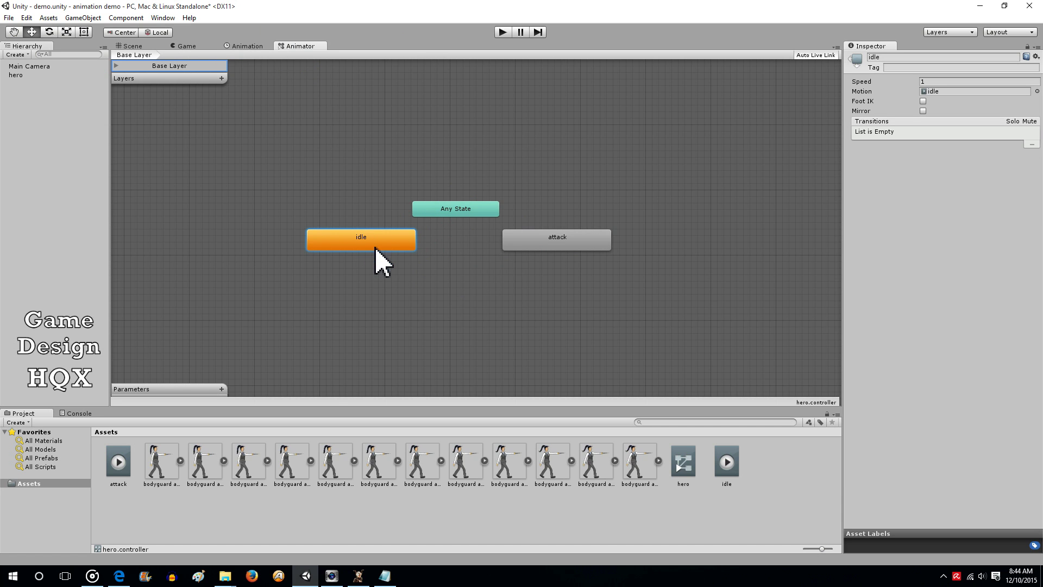
right_click(533, 250)
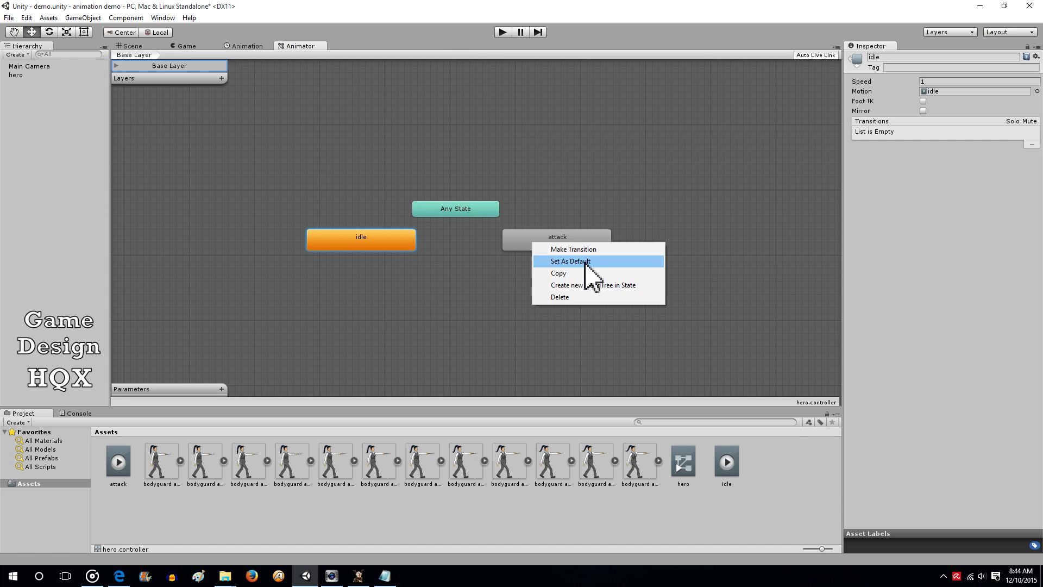
left_click(441, 19)
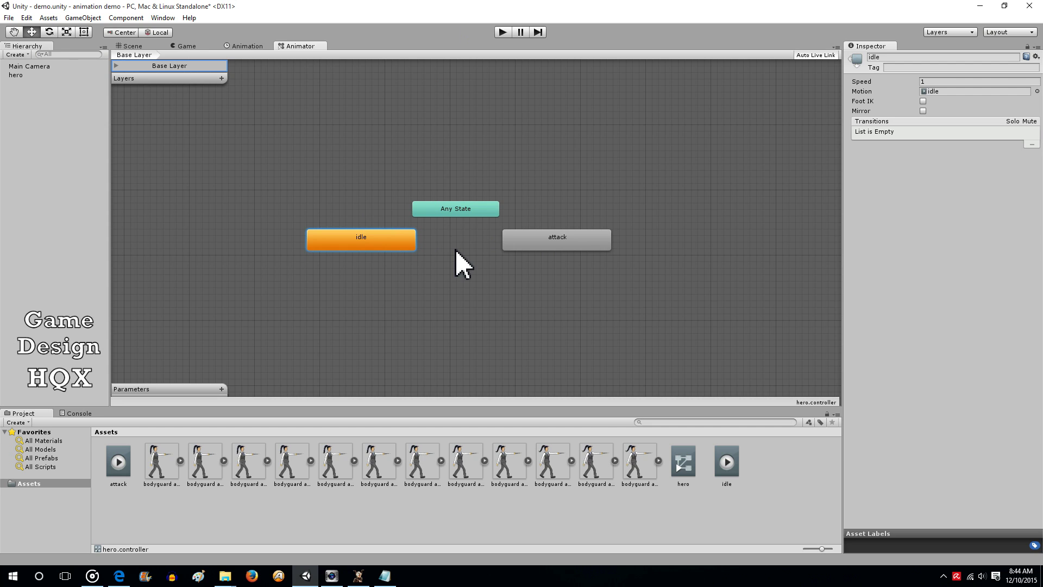
Make a transition from idle to attack, then start one from attack
right_click(391, 239)
left_click(425, 245)
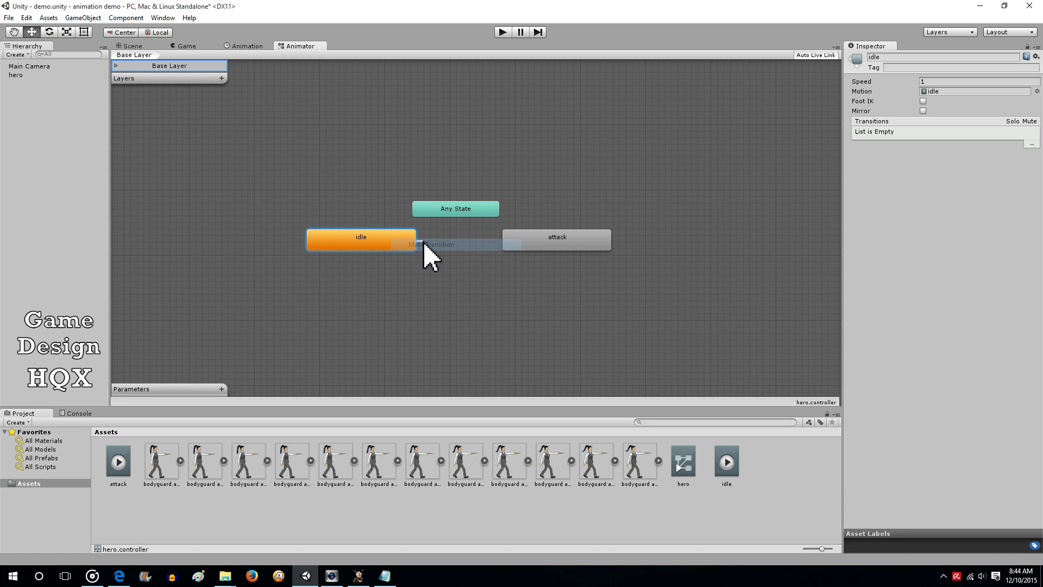
left_click(518, 243)
left_click(518, 240)
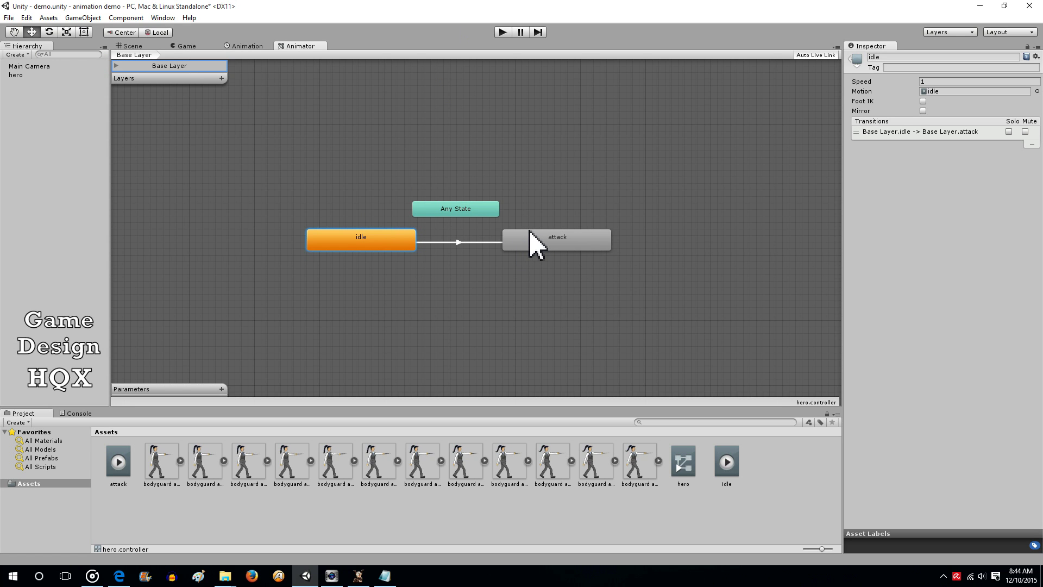
right_click(528, 233)
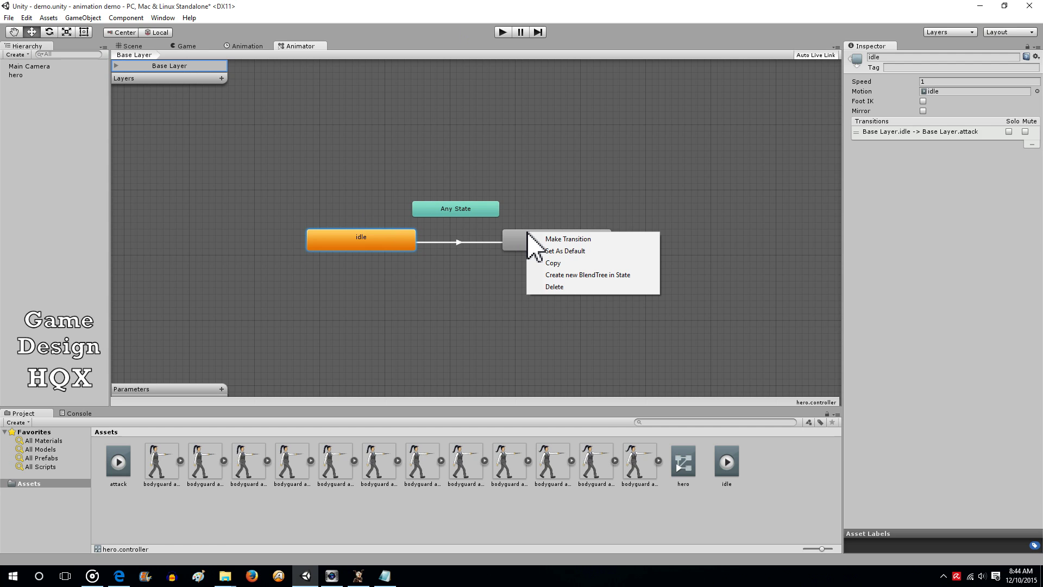
left_click(549, 239)
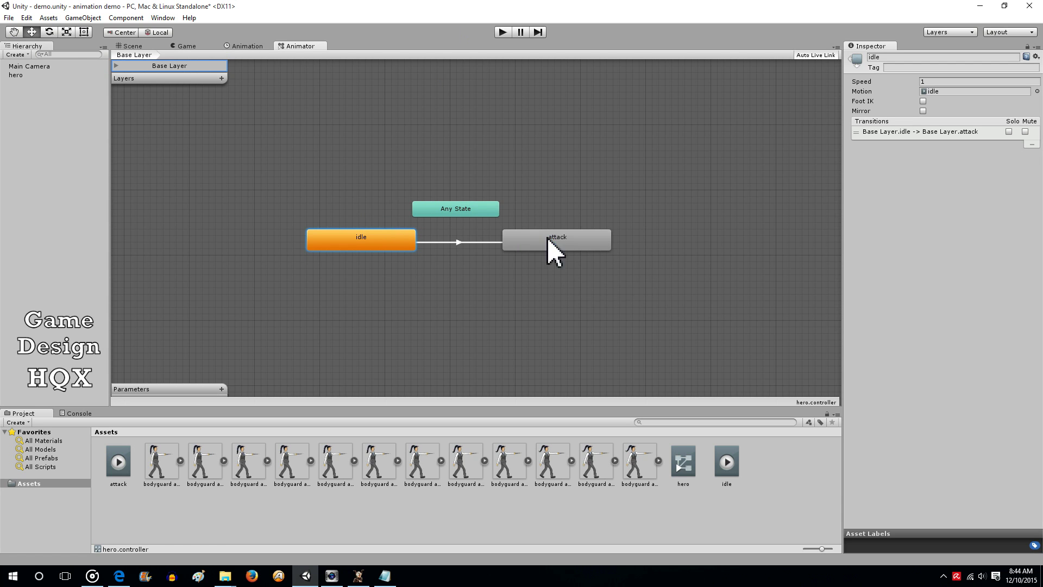
Connect the attack state's new transition to the idle state
left_click(413, 239)
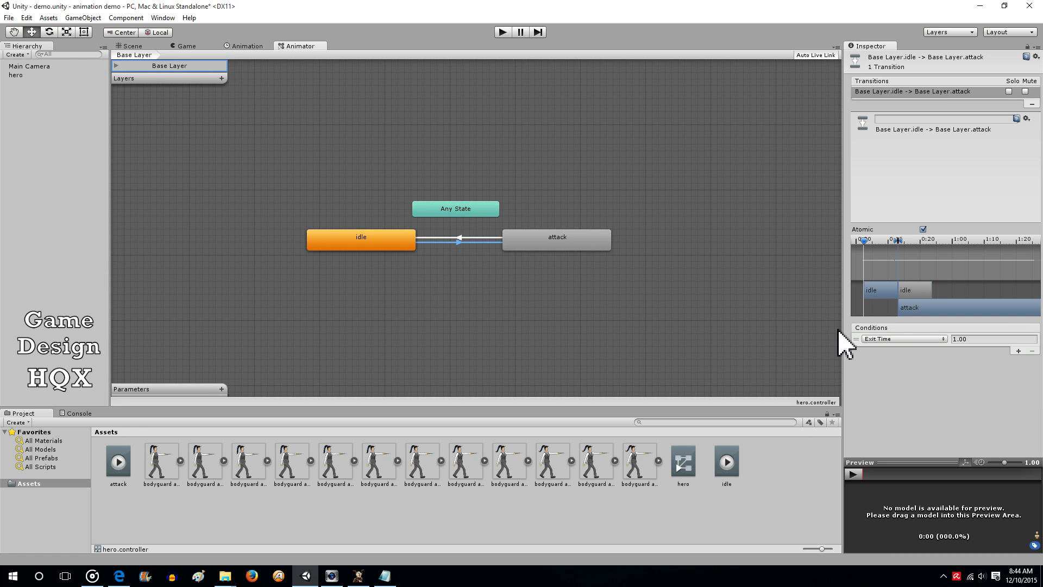
Add a new trigger parameter named heroAttack
left_click(221, 389)
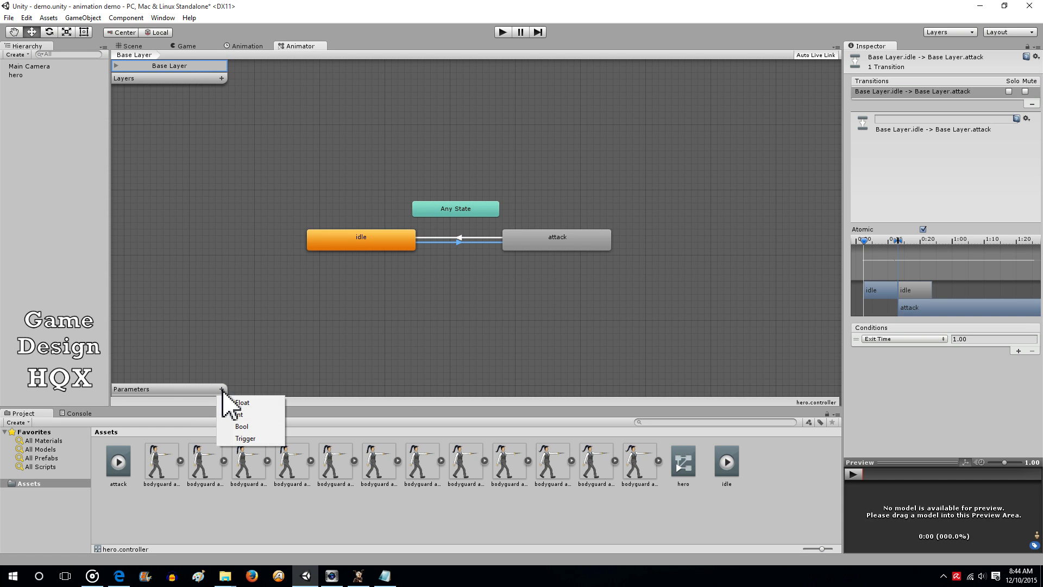
left_click(250, 438)
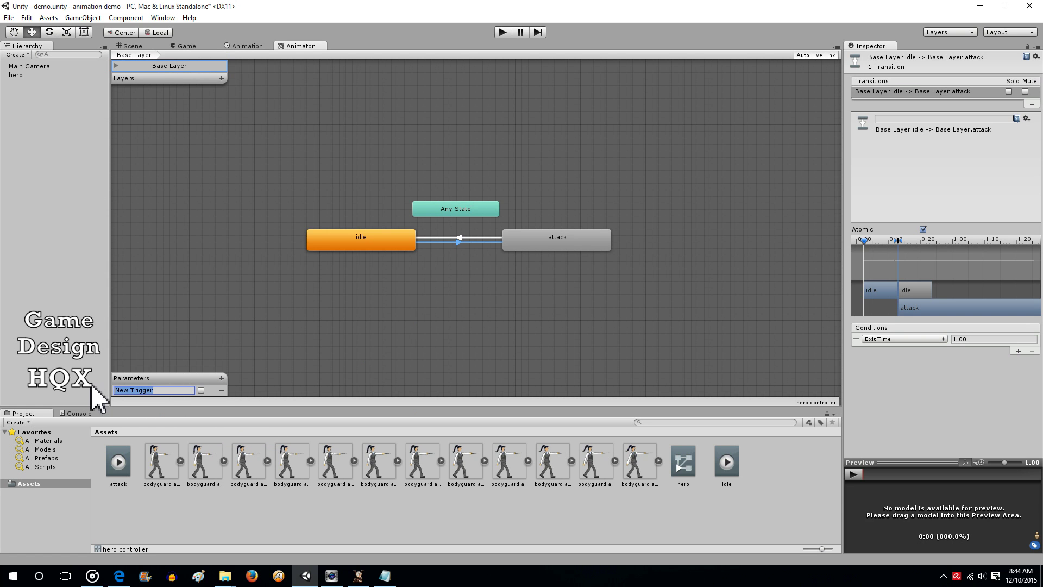
type("heroAttack")
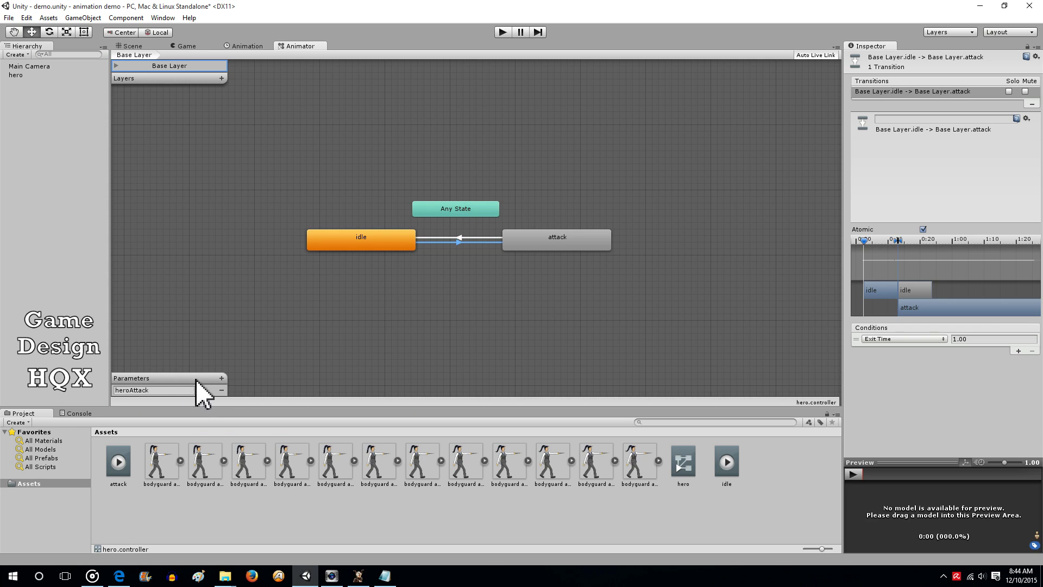
Set the idle-to-attack condition to heroAttack, then inspect the attack-to-idle transition
left_click(943, 339)
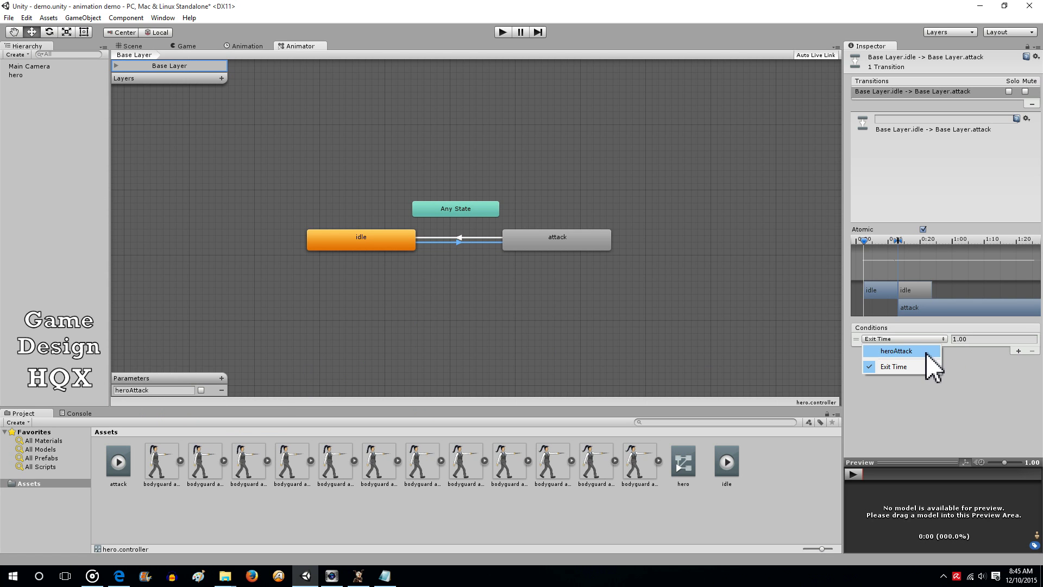
left_click(926, 352)
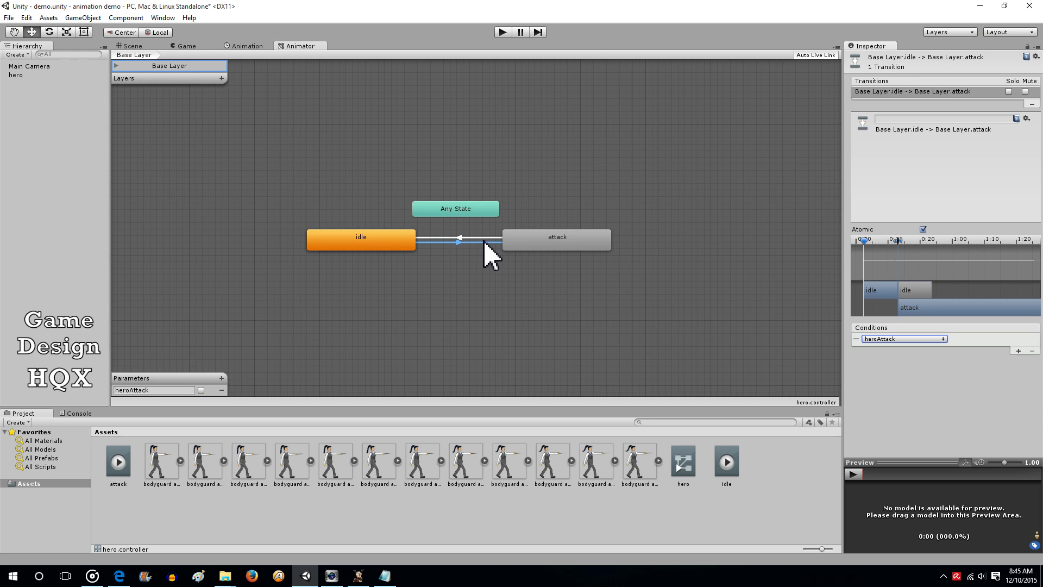
left_click(469, 237)
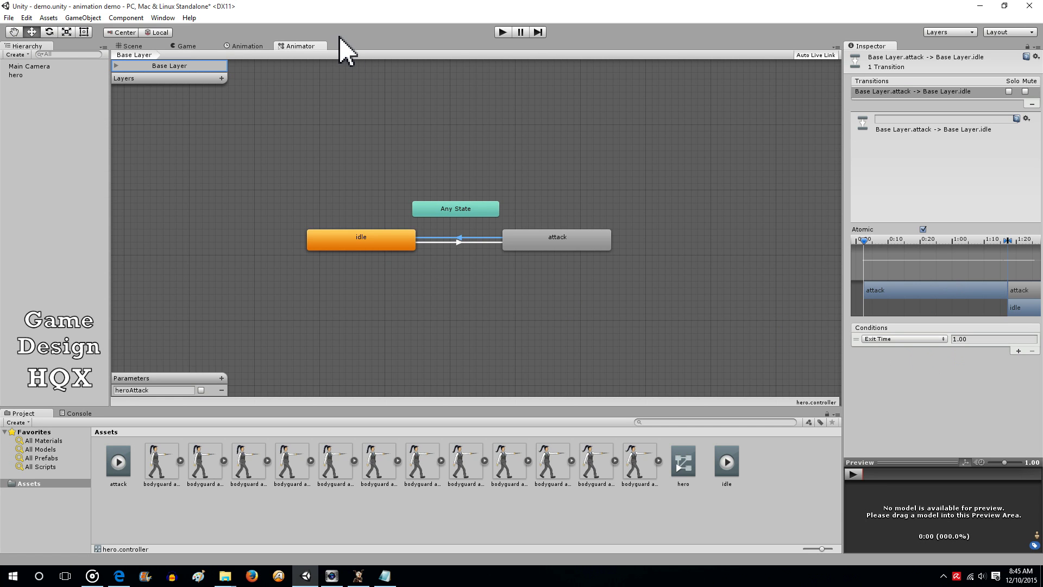
Select hero in the Scene view and attach a new C# script named heroControl
left_click(130, 47)
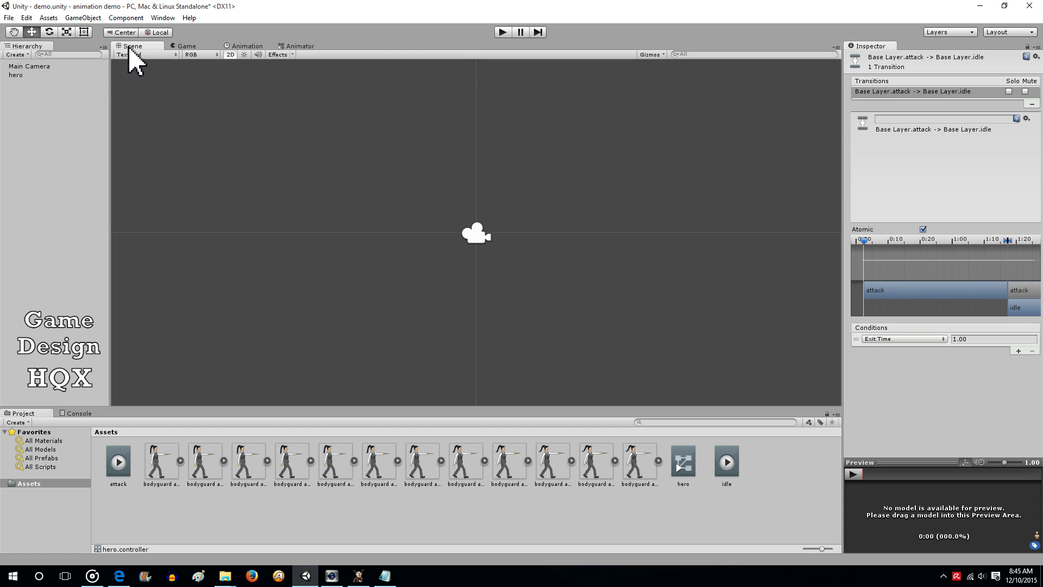
left_click(16, 75)
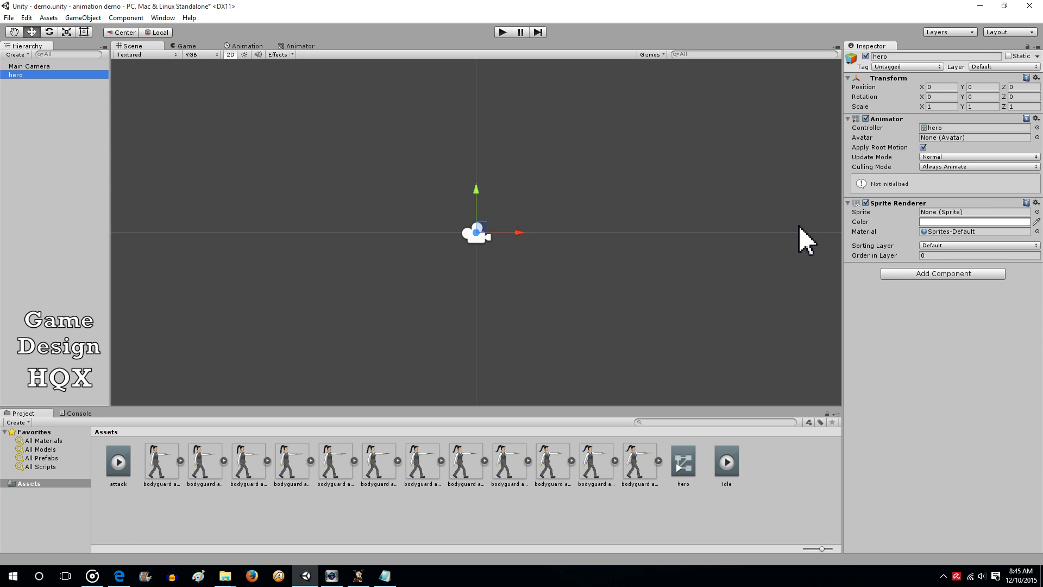
left_click(901, 274)
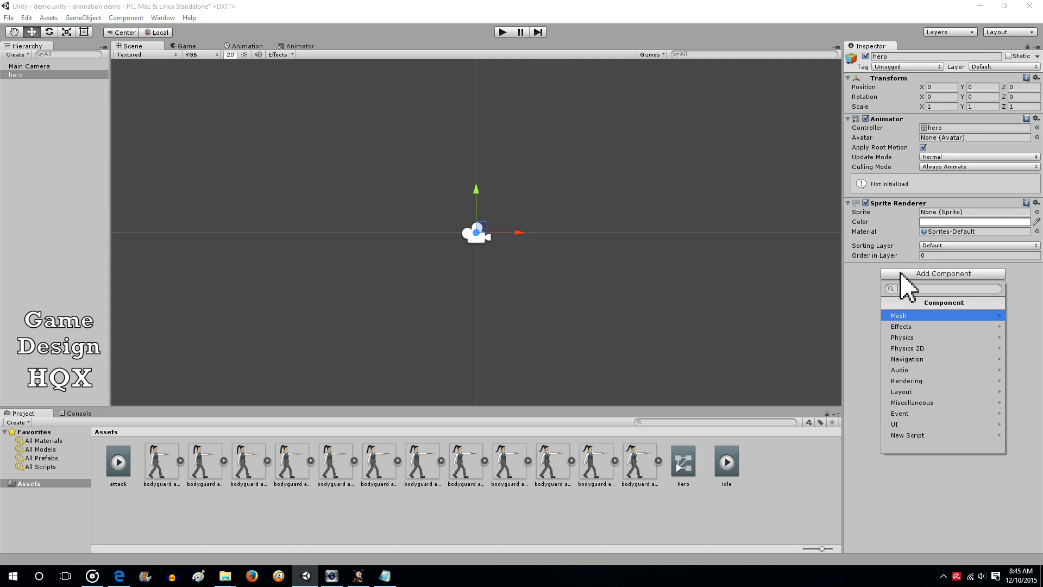
left_click(925, 436)
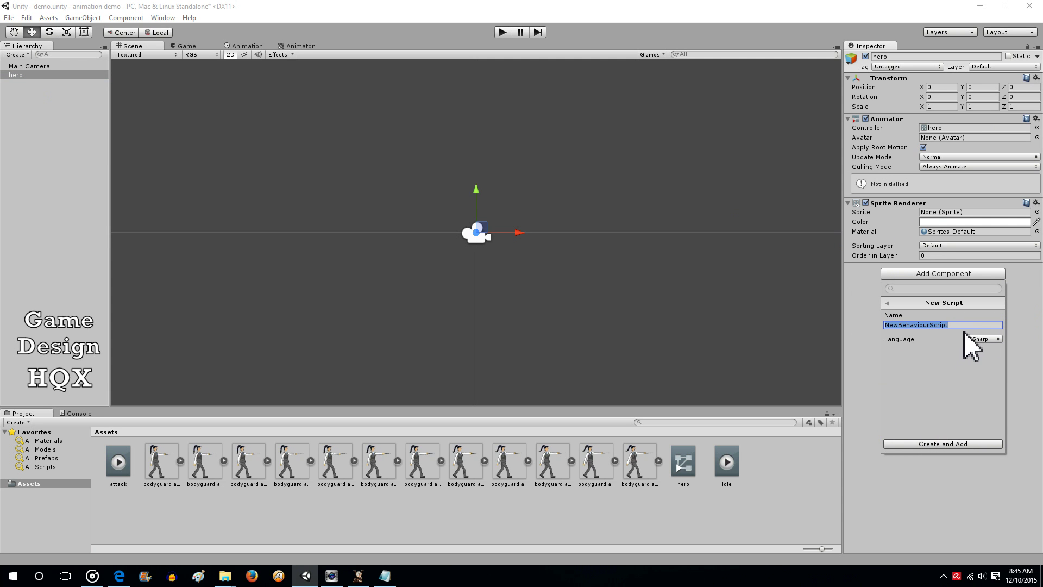
type("heroControl")
left_click(947, 445)
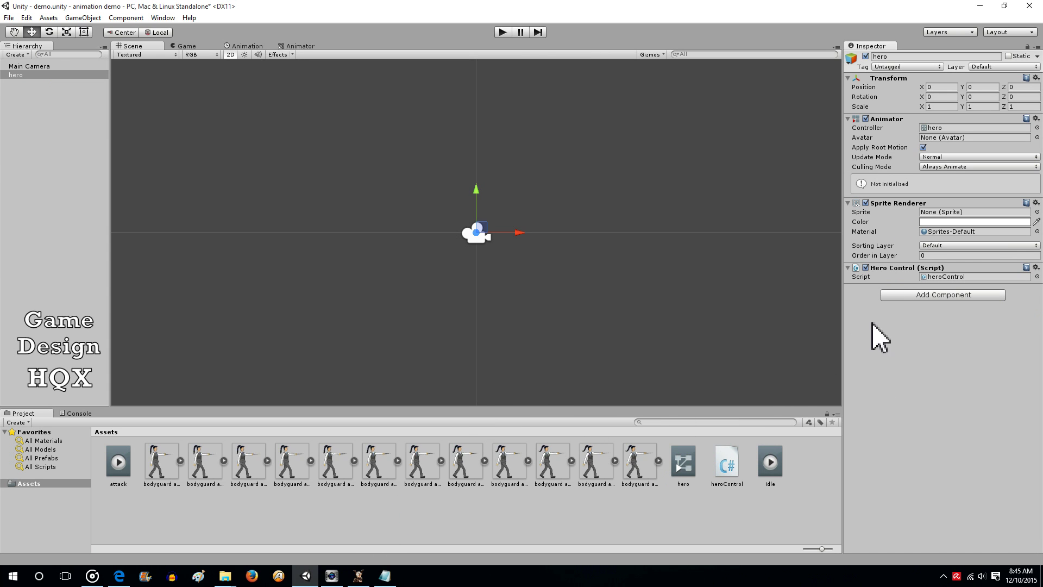
Open heroControl in the code editor and copy the two field declarations from the Notepad draft
left_click(725, 464)
double_click(727, 465)
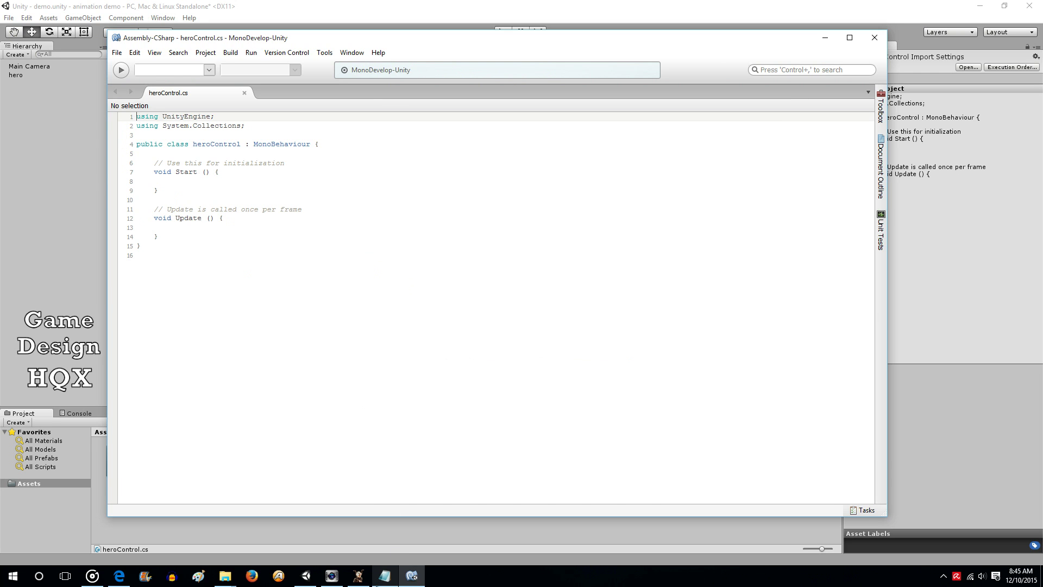
left_click(385, 575)
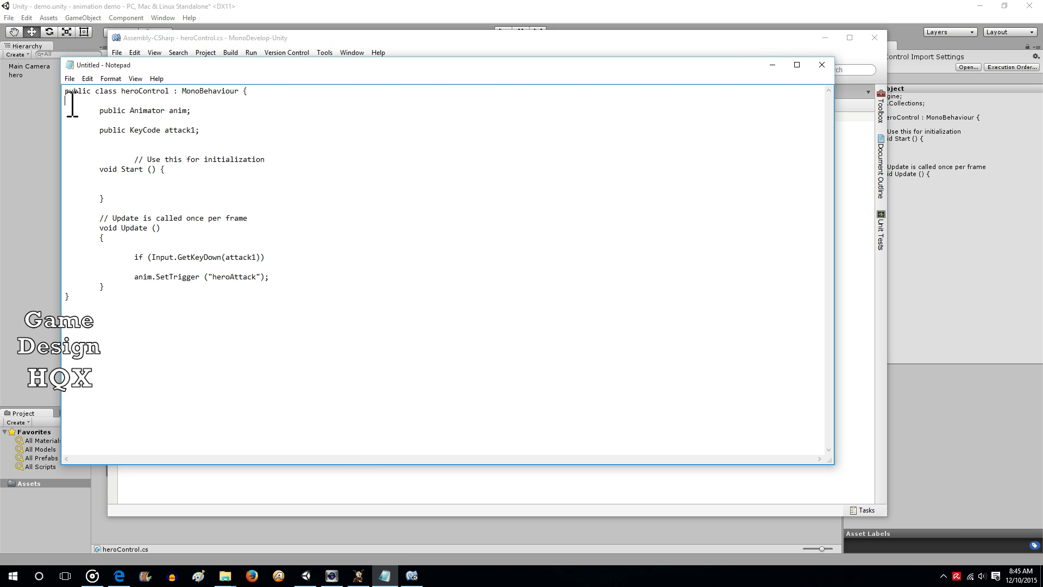
left_click_drag(71, 102, 234, 142)
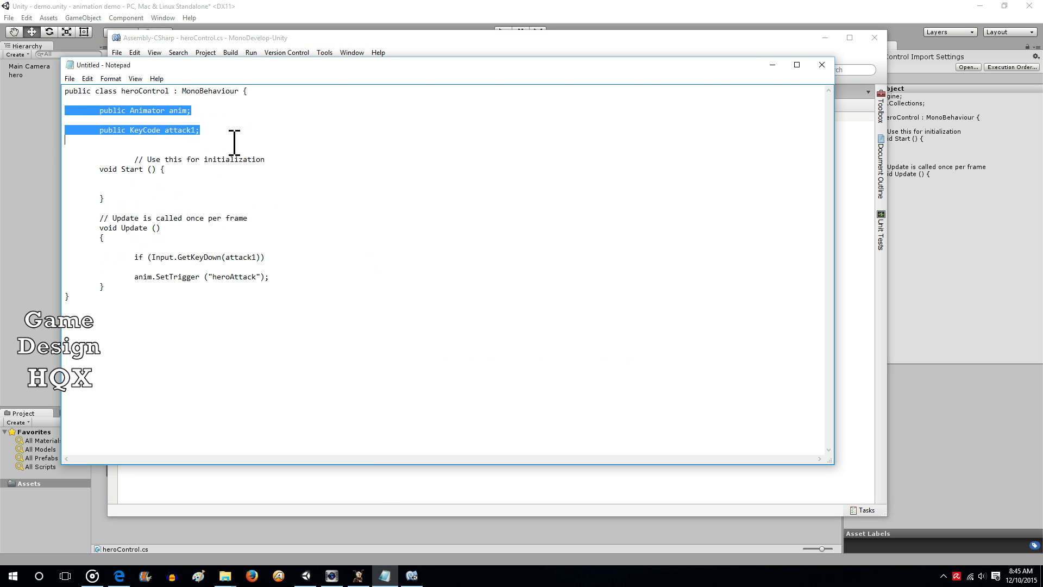
right_click(155, 110)
left_click(194, 144)
Paste public Animator anim and public KeyCode attack1 into the heroControl class
left_click(346, 39)
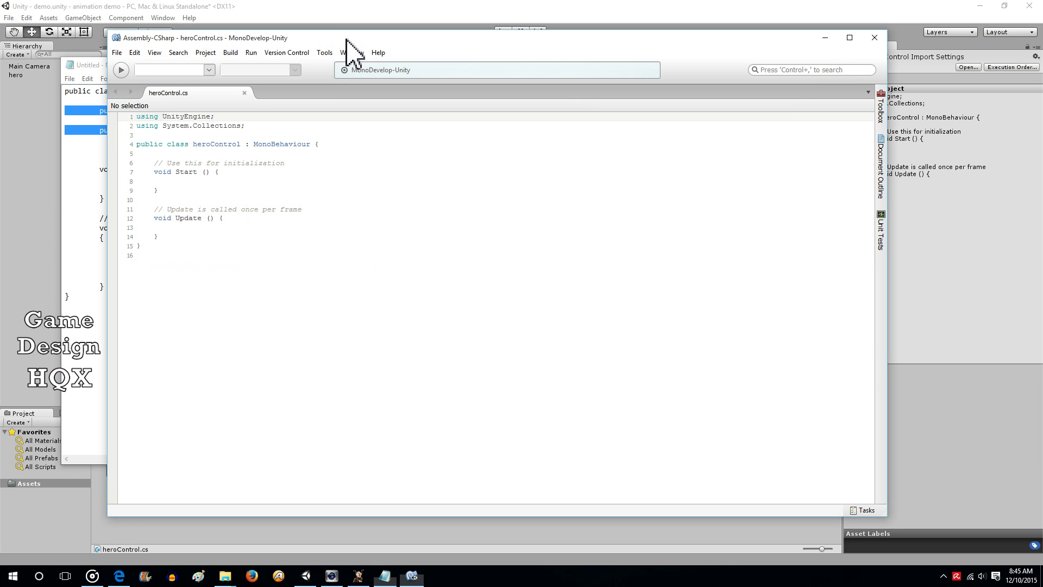
left_click(199, 152)
key("Return")
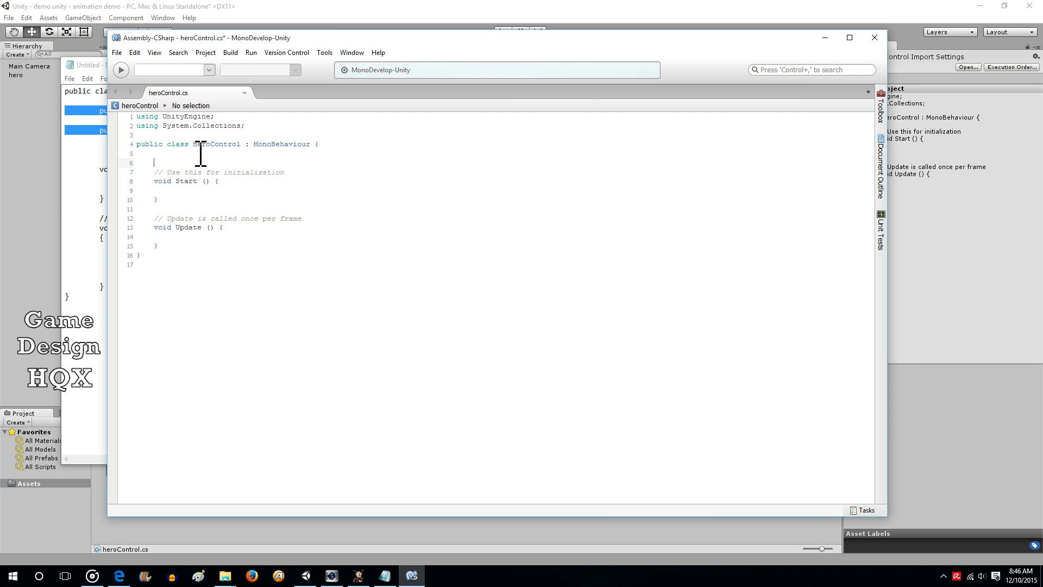
key("Return")
key("Up")
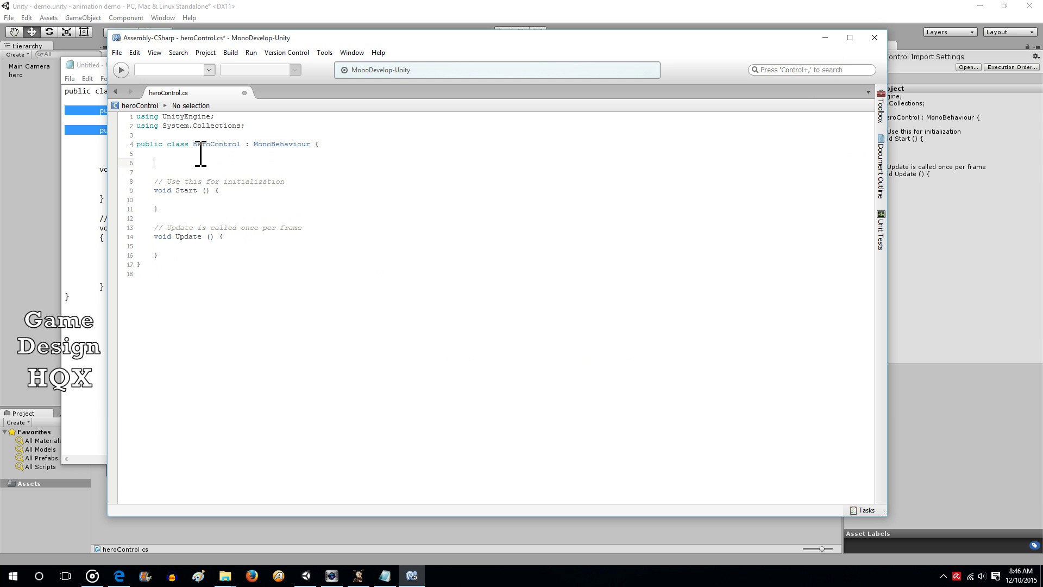
key("ctrl+v")
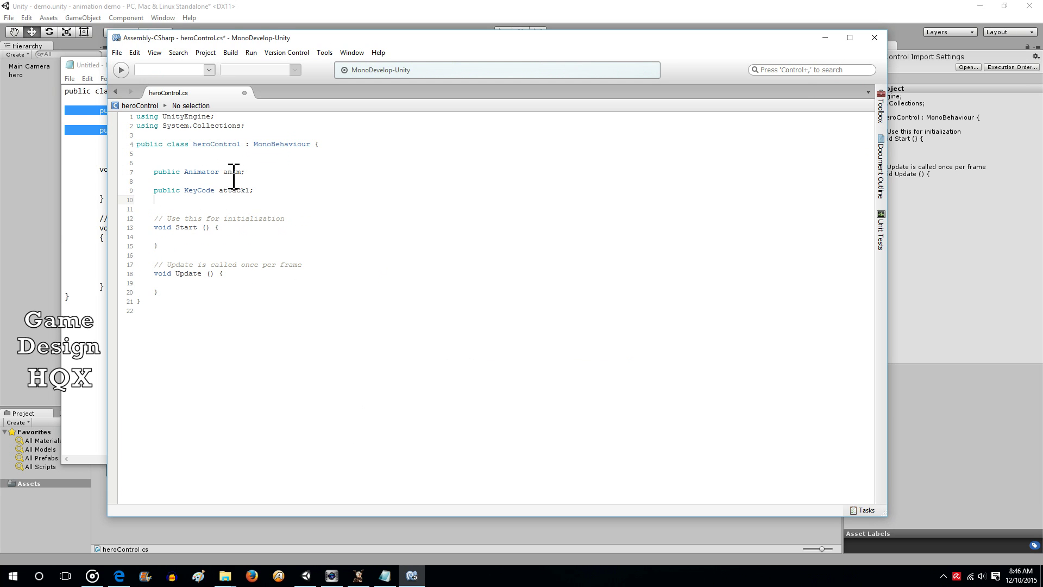
mouse_move(219, 172)
left_mouse_down()
mouse_move(183, 174)
mouse_move(245, 173)
mouse_move(223, 172)
left_mouse_up()
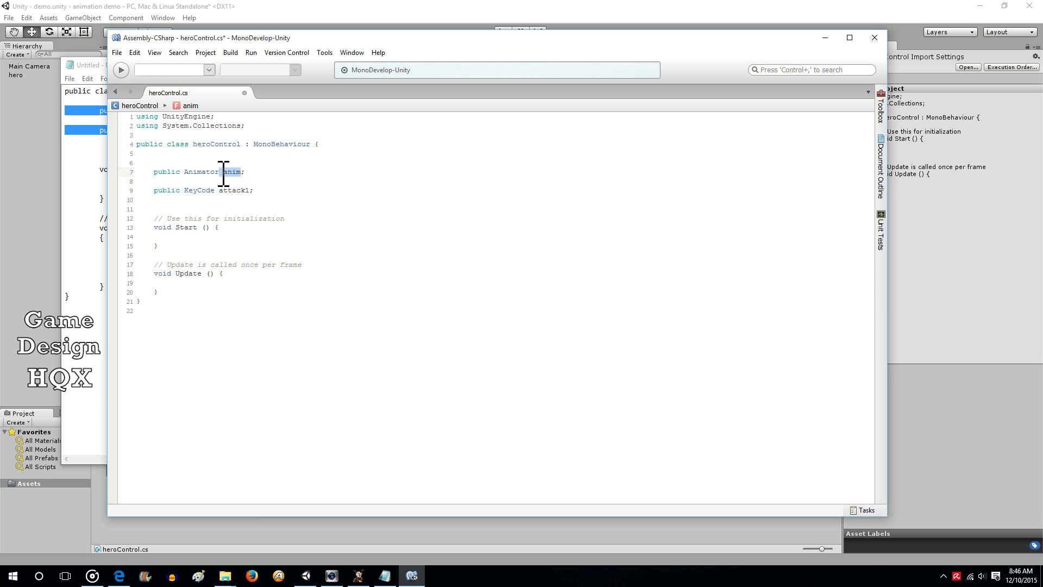
left_click(255, 172)
Copy the if and SetTrigger lines from the draft and place the cursor inside Update()
left_click(387, 577)
left_click(286, 360)
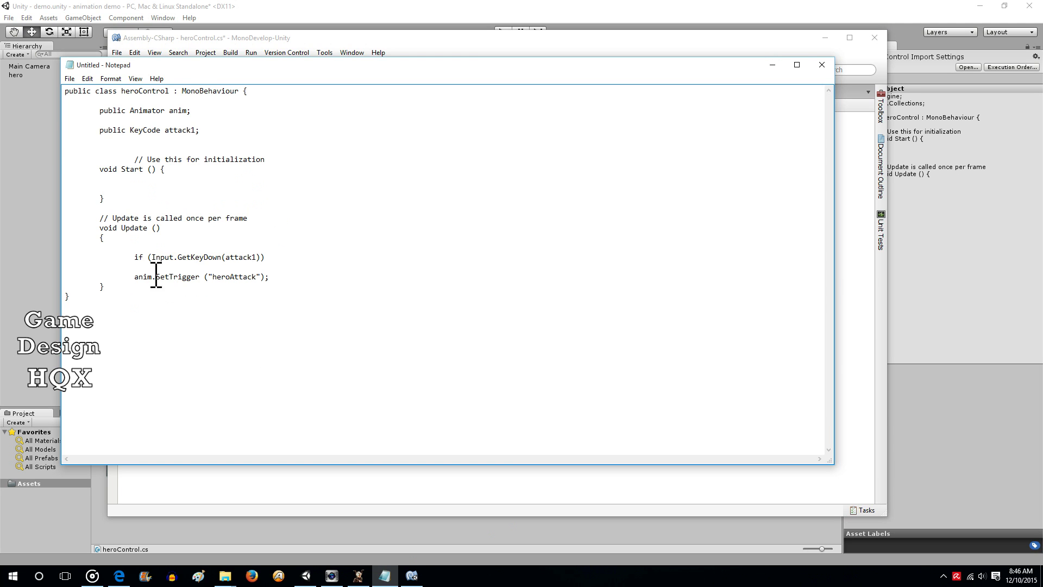
left_click_drag(97, 249, 295, 277)
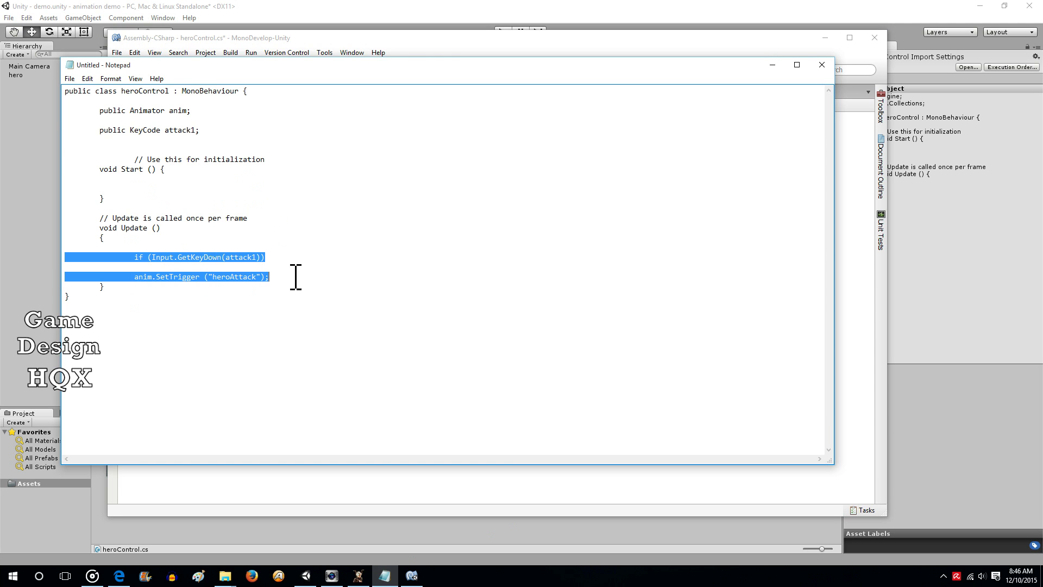
right_click(212, 258)
left_click(255, 294)
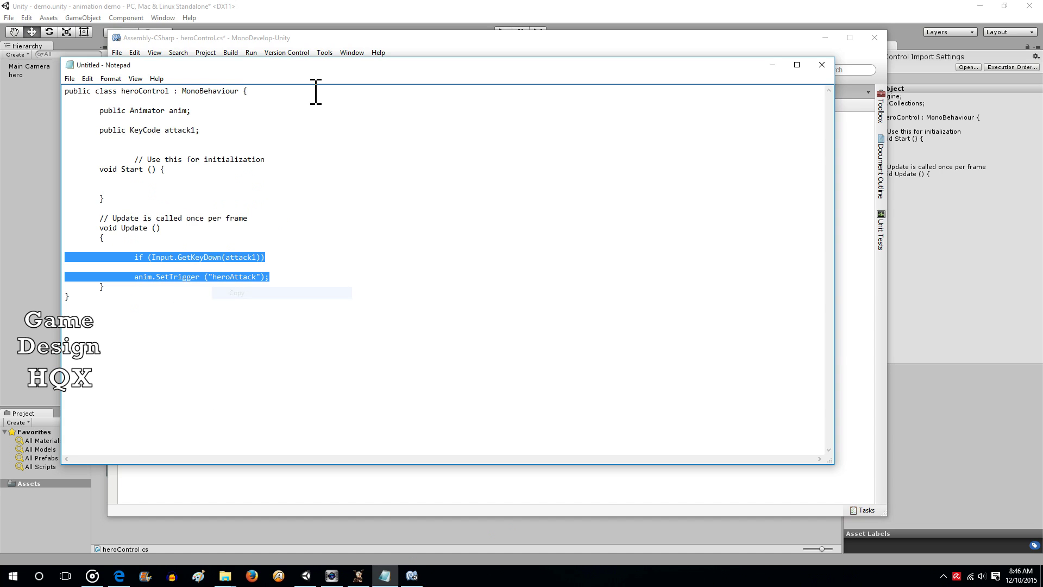
left_click(326, 46)
left_click(184, 283)
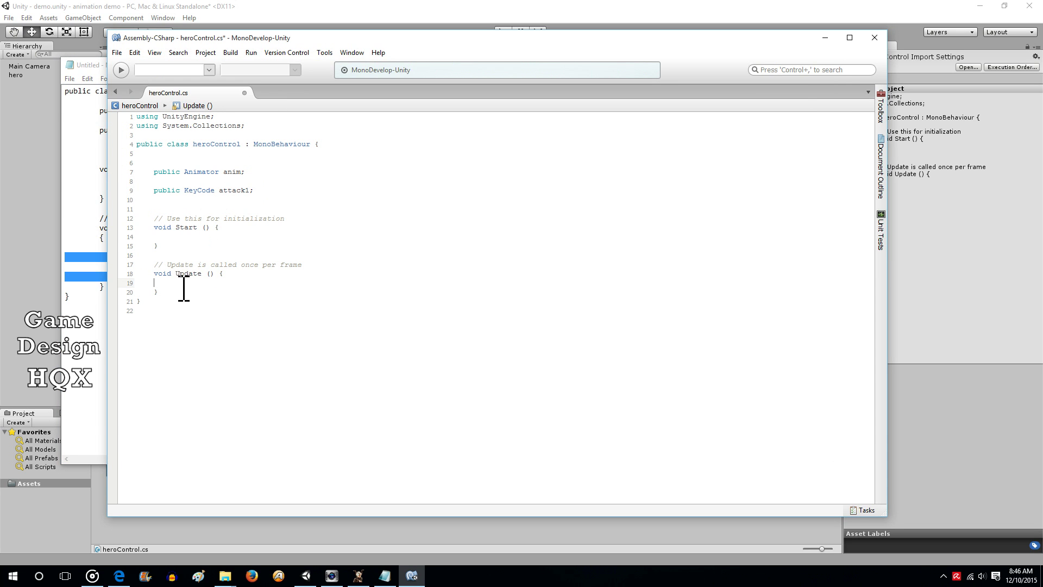
Paste if (Input.GetKeyDown(attack1)) anim.SetTrigger('heroAttack'); into Update() and review it
key("ctrl+v")
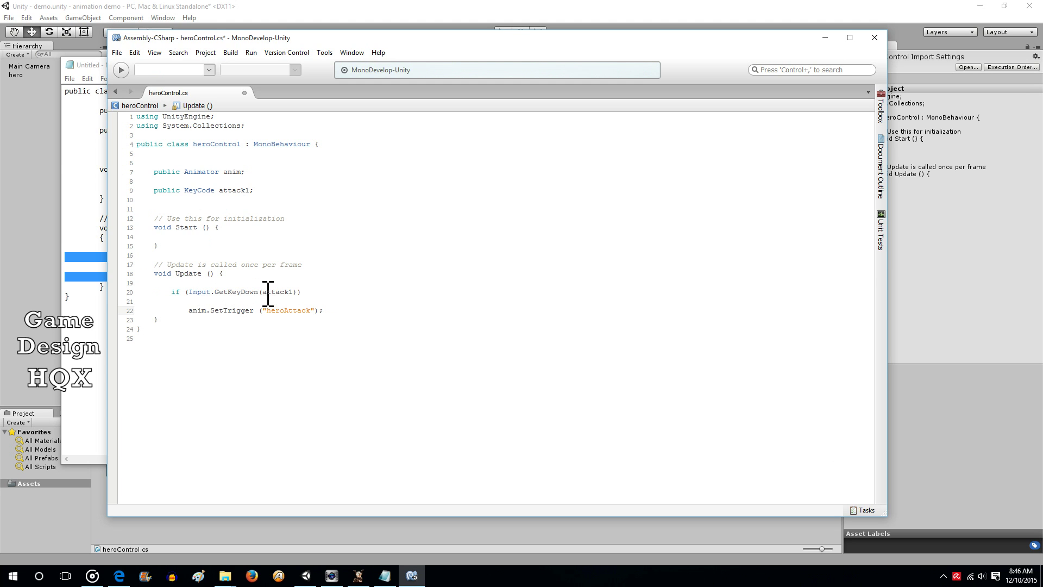
left_click_drag(249, 190, 226, 190)
left_click(256, 191)
left_click_drag(189, 292, 214, 296)
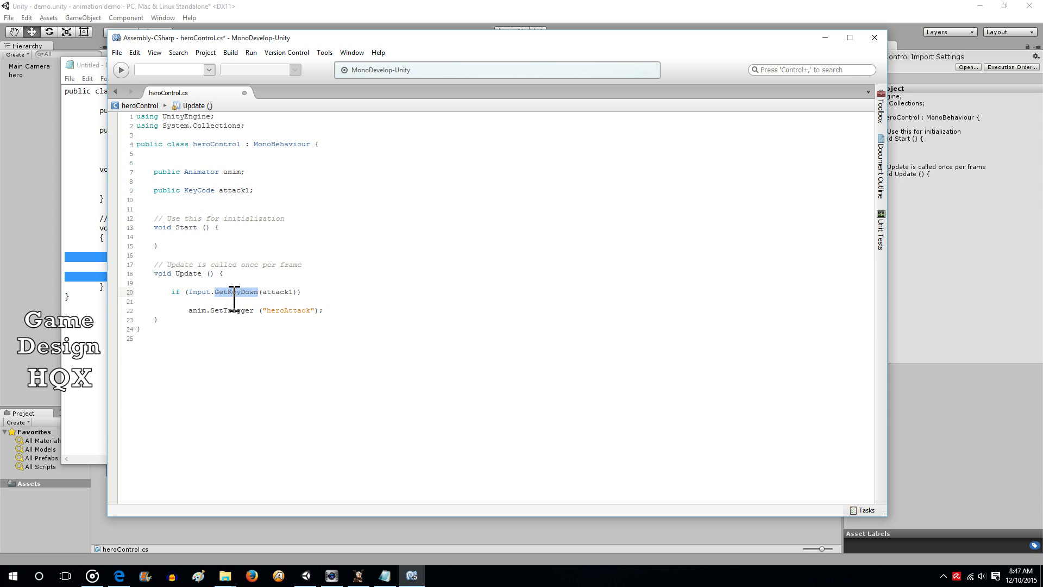
left_click_drag(188, 310, 214, 314)
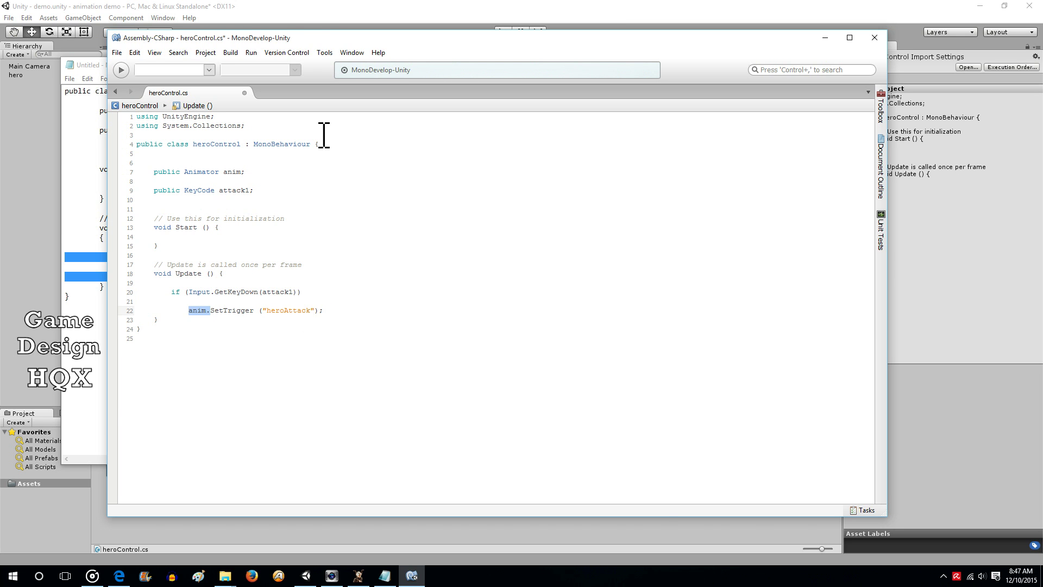
Check the conditions on the idle→attack and attack→idle transitions in the Animator, then select hero in the Scene
left_click(303, 12)
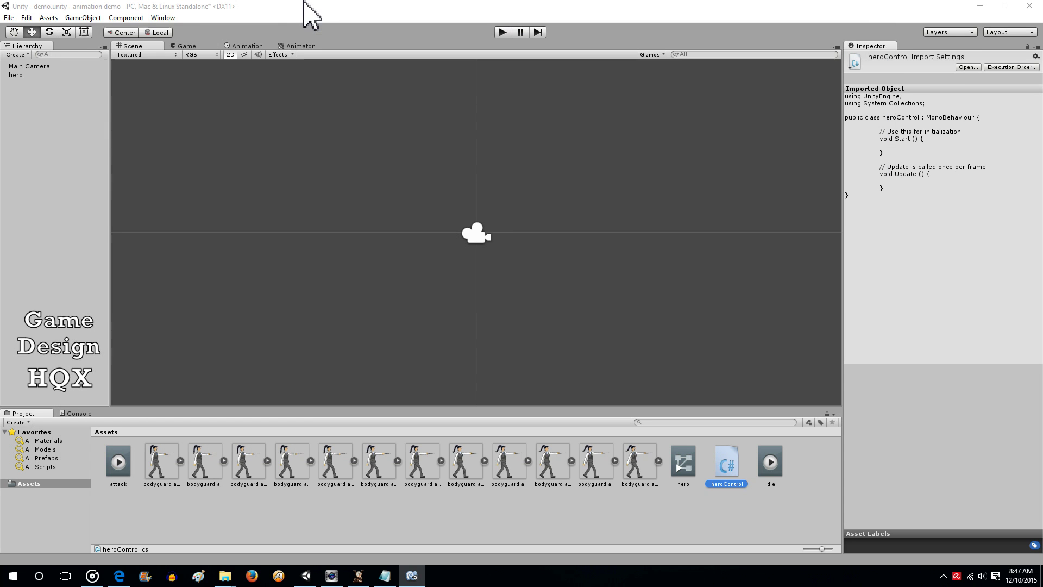
left_click(296, 47)
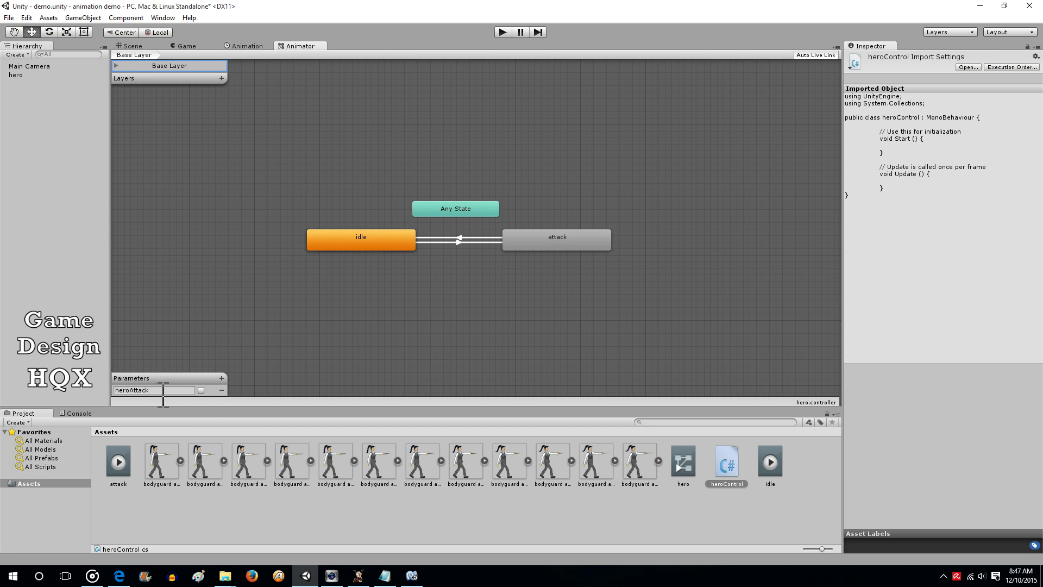
left_click(431, 242)
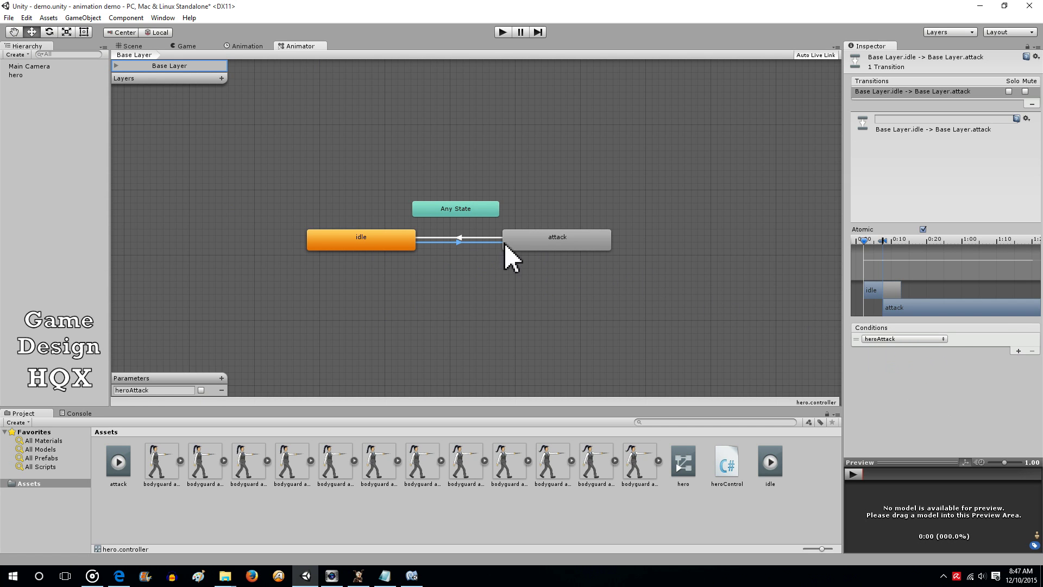
left_click(465, 238)
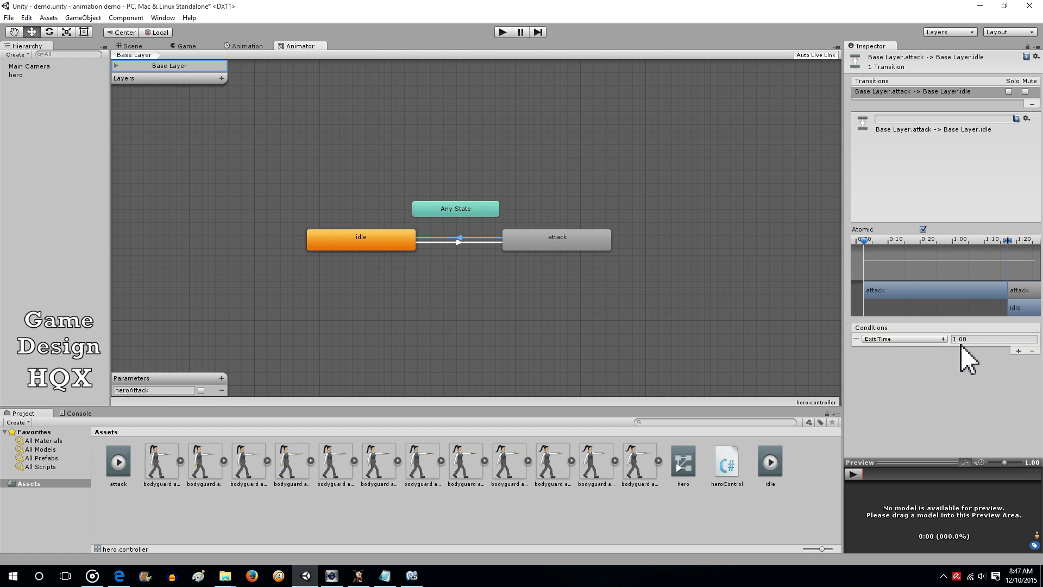
left_click(132, 46)
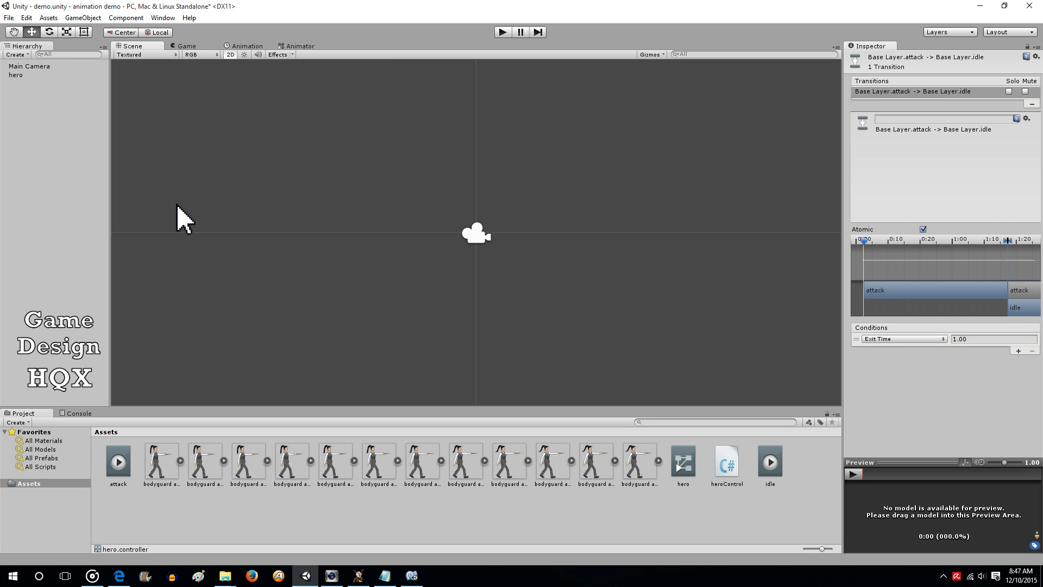
left_click(15, 76)
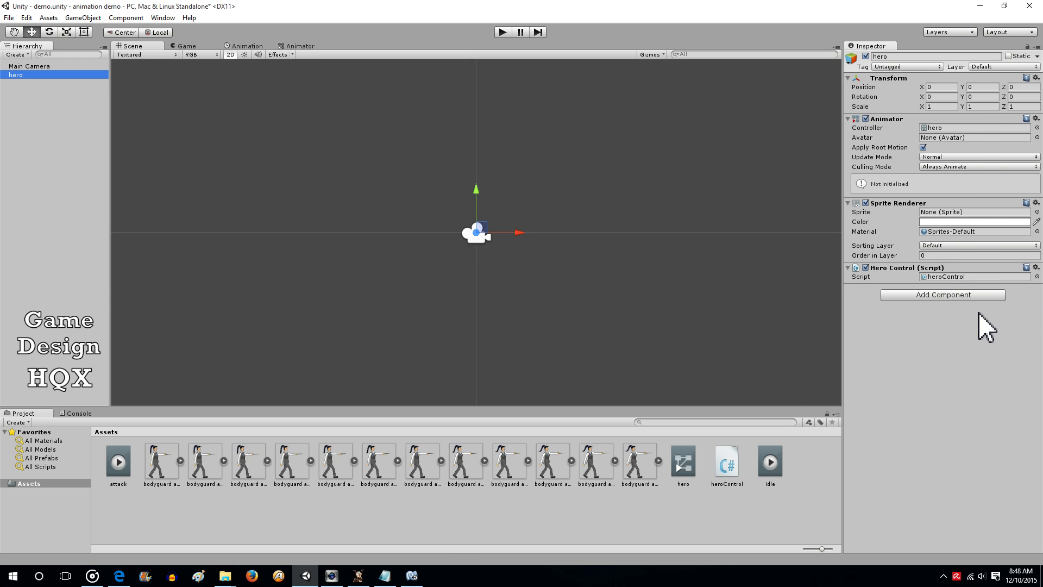
Save heroControl.cs from MonoDevelop's File menu
left_click(414, 576)
left_click(117, 53)
left_click(133, 95)
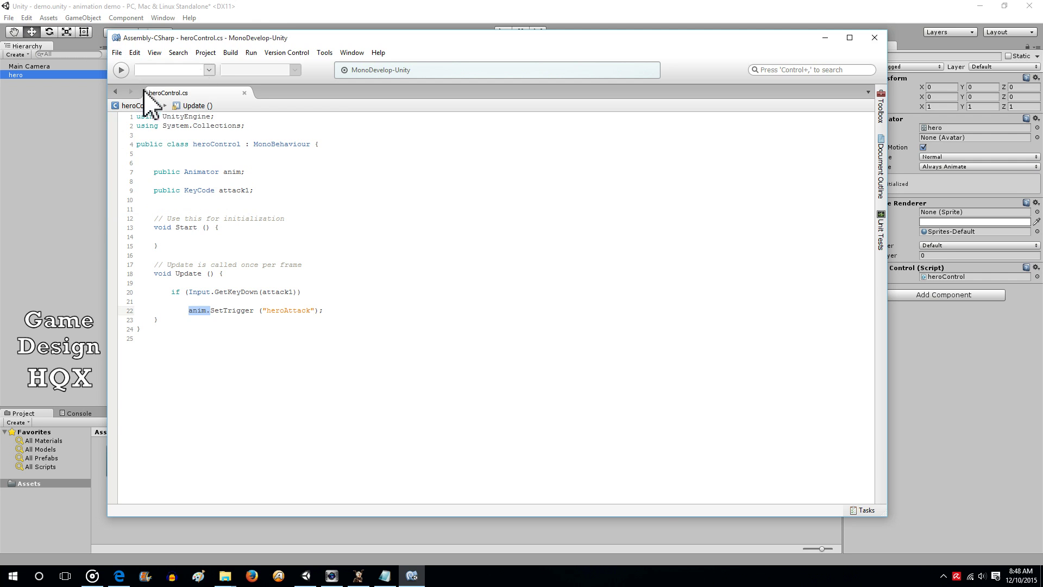
left_click(269, 12)
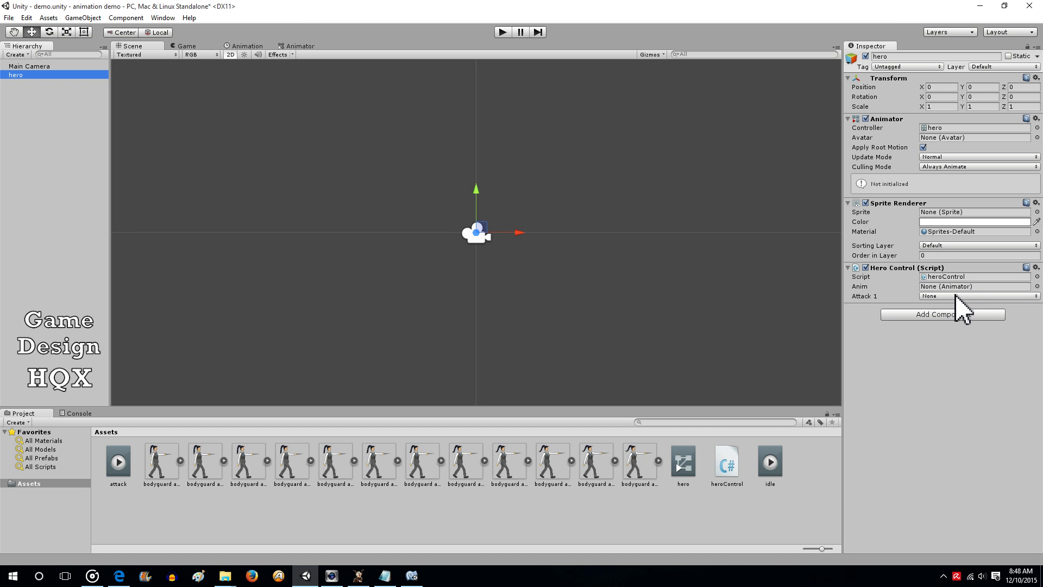
Set the Hero Control script's Attack 1 key to Mouse 0
left_click(1041, 309)
left_click(1036, 296)
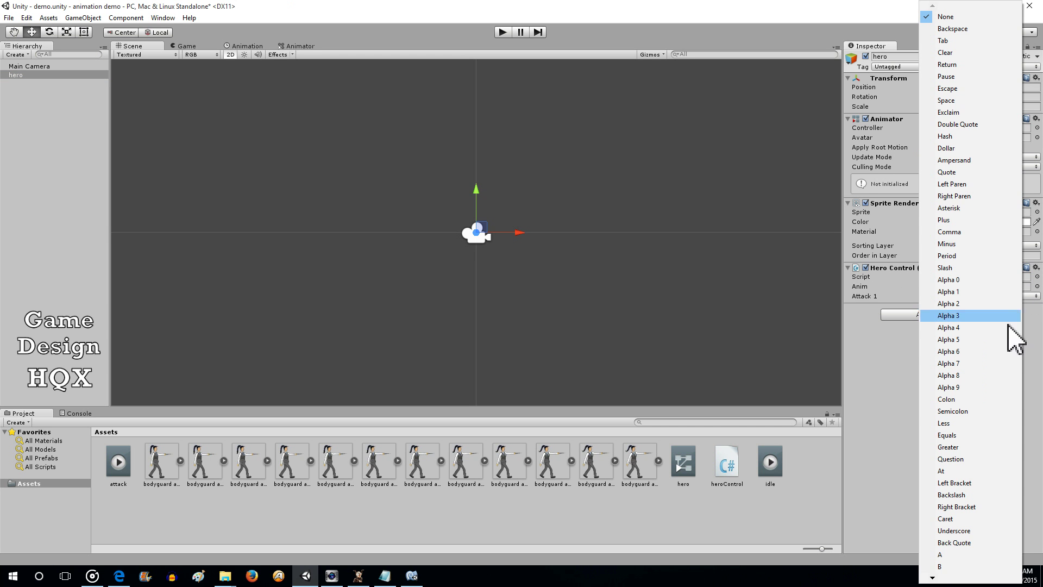
mouse_move(931, 582)
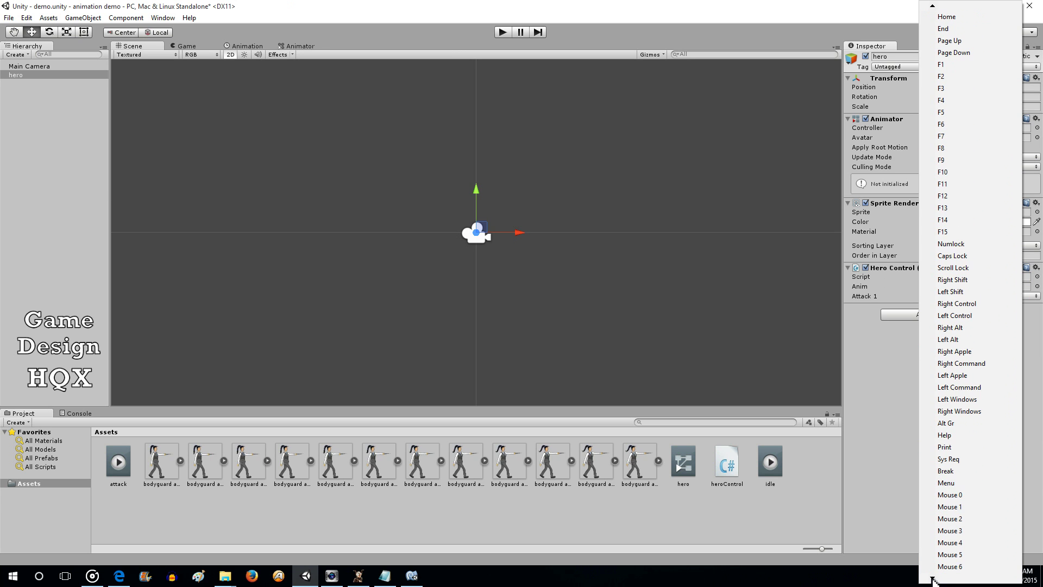
left_click(967, 496)
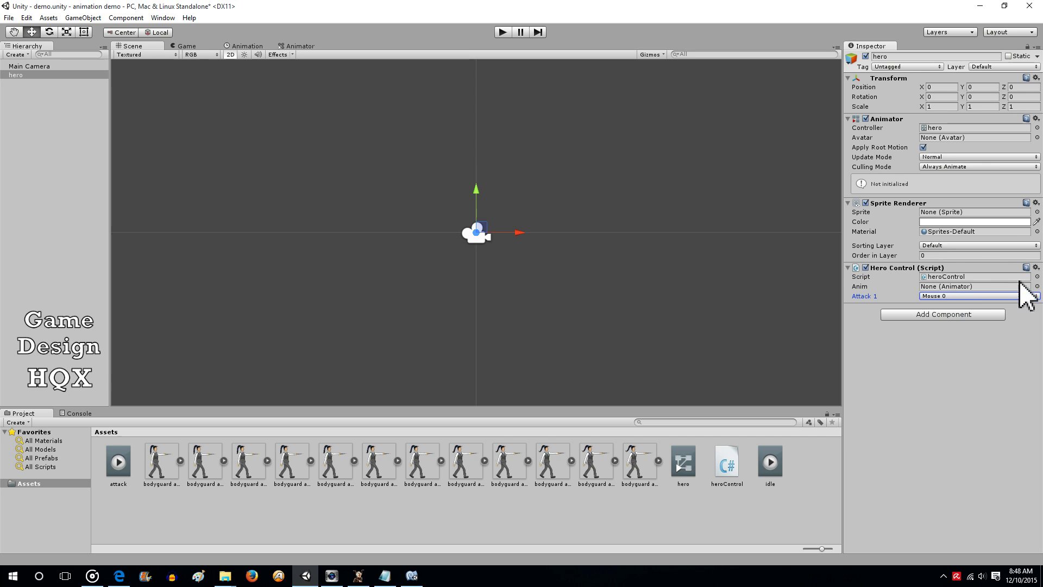
Assign the hero Animator to the Hero Control script's Anim field
left_click(1036, 286)
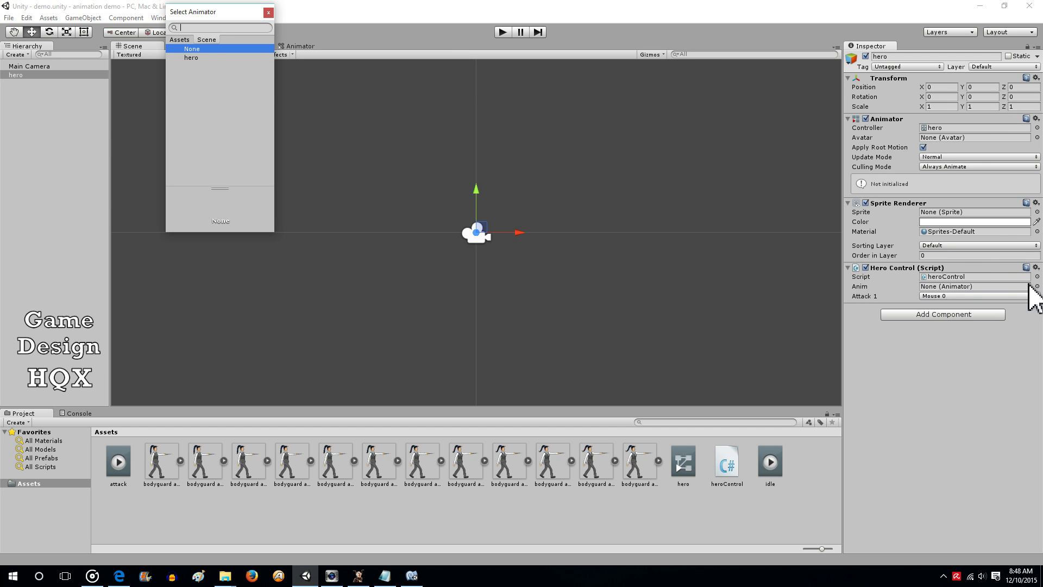
left_click(193, 58)
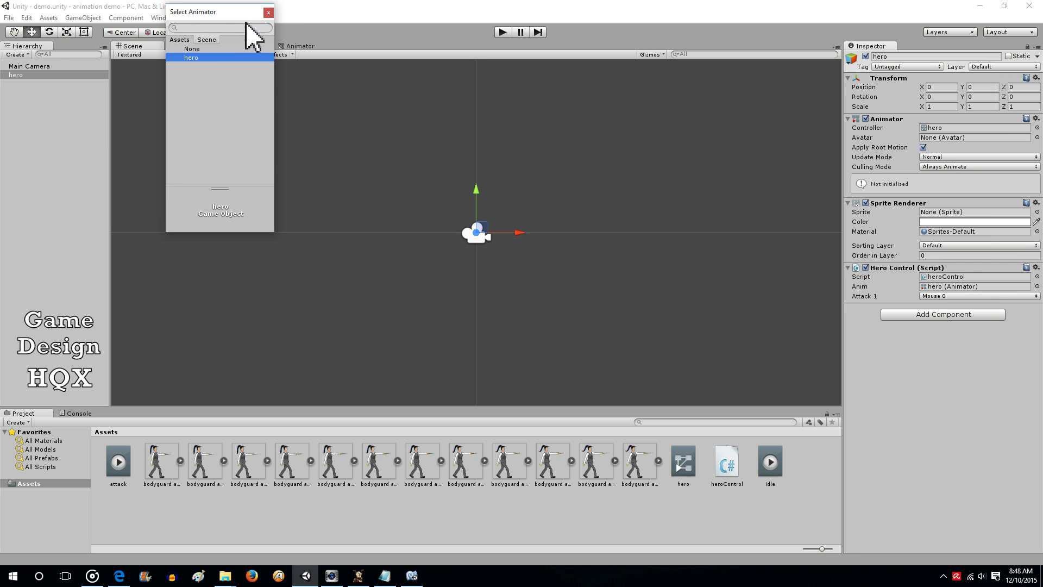
left_click(267, 13)
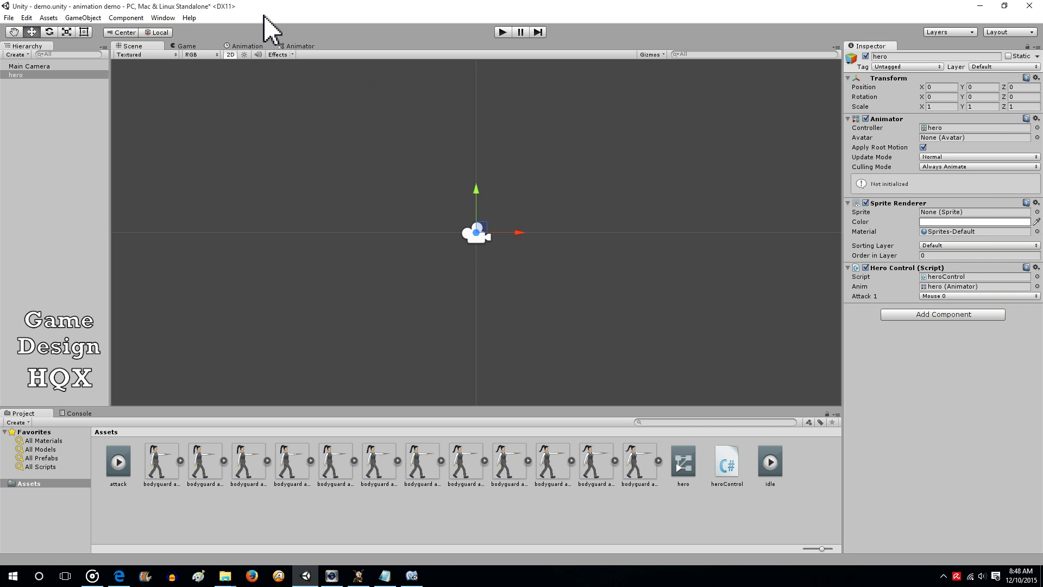
Enter Play mode to show the hero sprite in the Game view
left_click(503, 32)
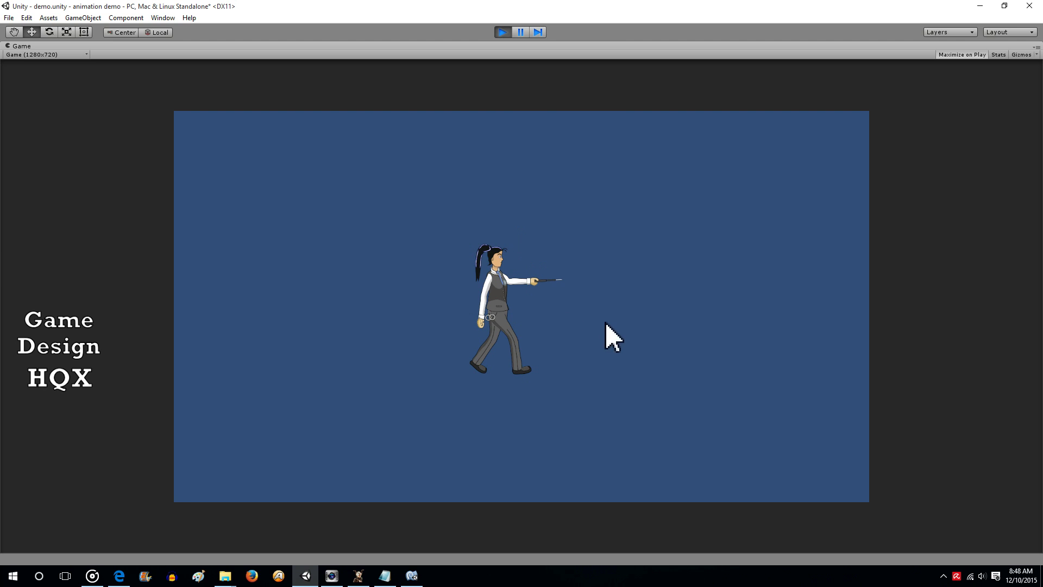